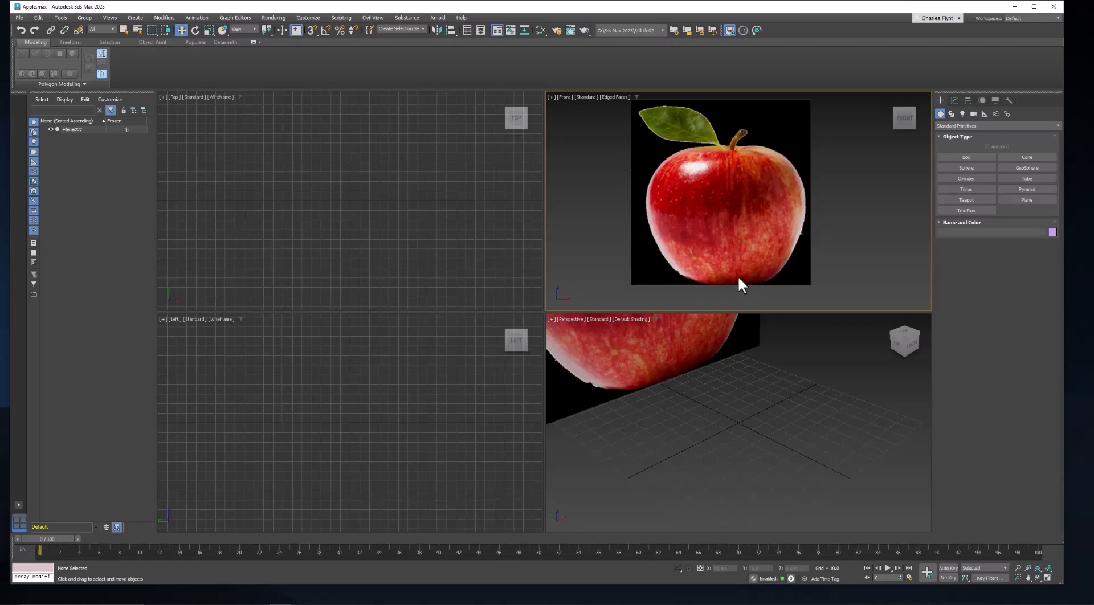
Draw a Line profile tracing the right half of the apple from the stem down to the bottom centre in the Front view.
{"action": "left_click", "coordinate": [951, 113]}
{"action": "left_click", "coordinate": [966, 167]}
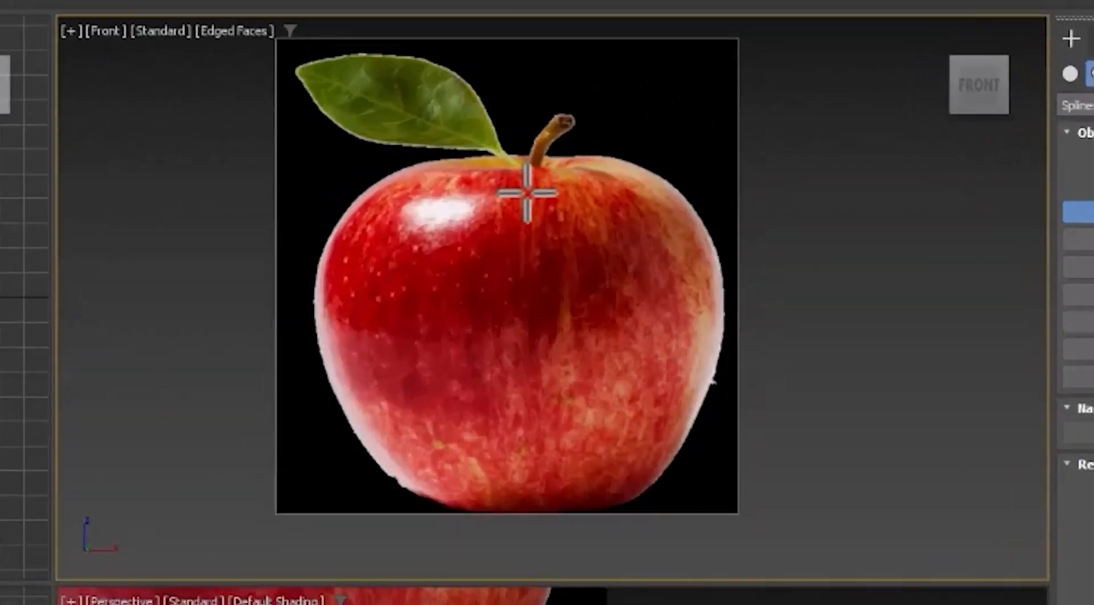
{"action": "left_click", "coordinate": [525, 193]}
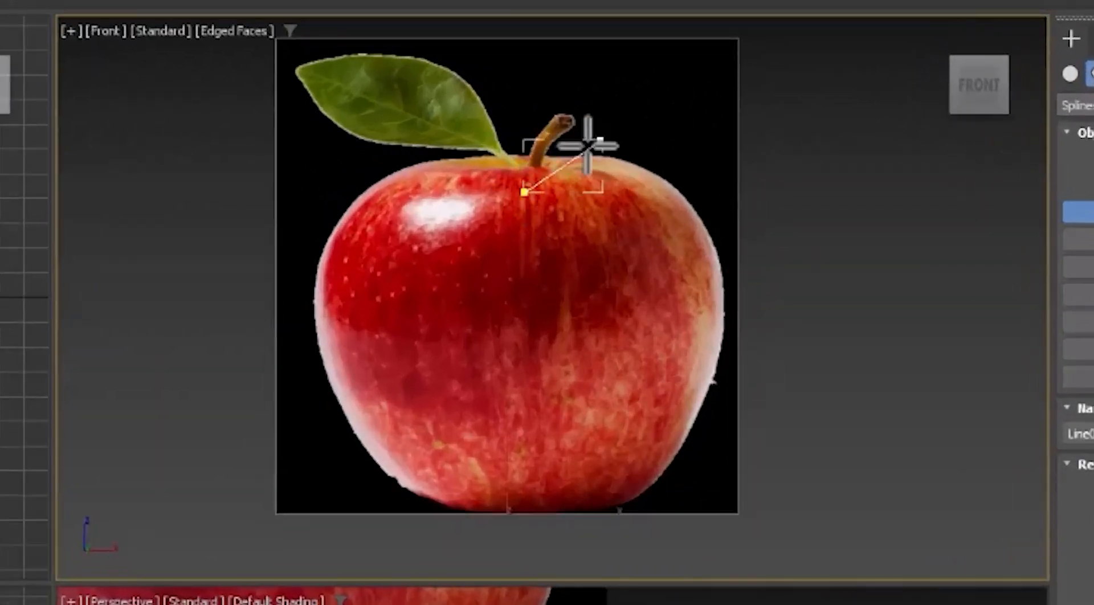
{"action": "left_click", "coordinate": [641, 164]}
{"action": "left_click", "coordinate": [723, 317]}
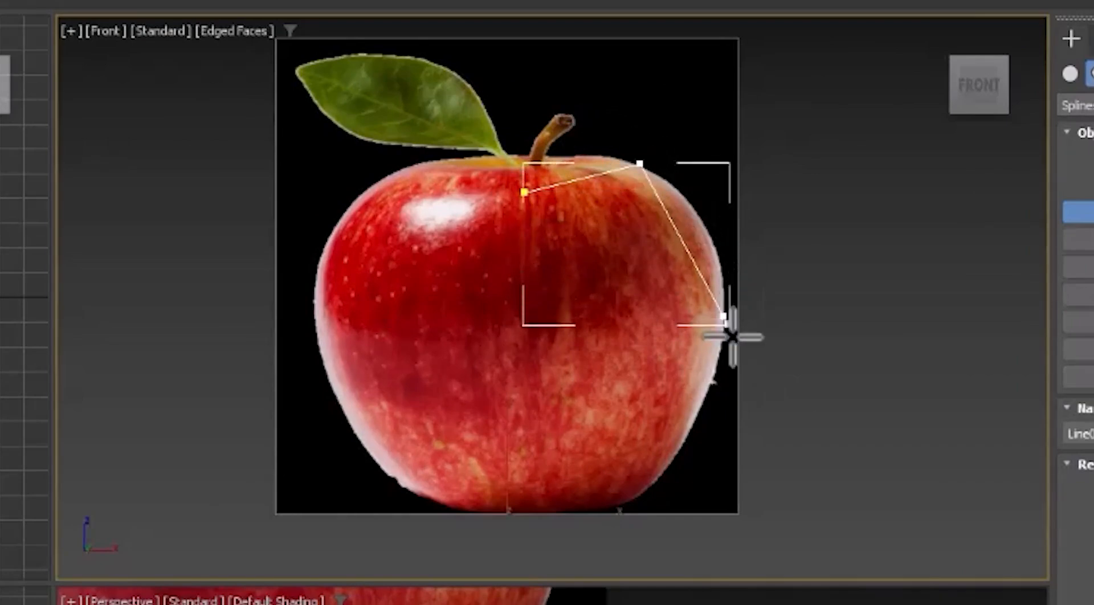
{"action": "left_click", "coordinate": [646, 494]}
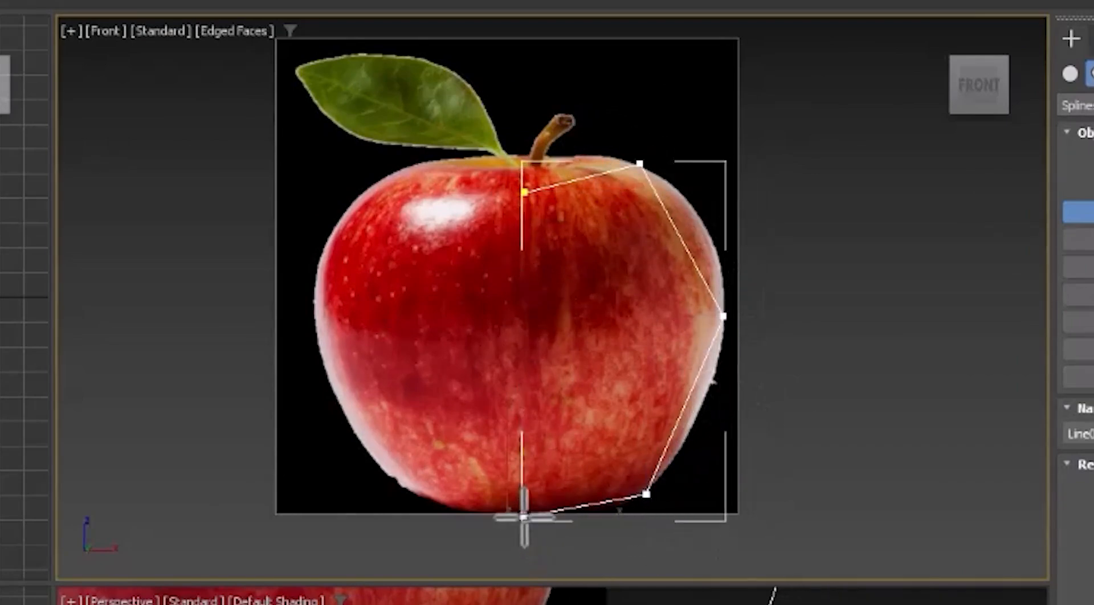
{"action": "left_click", "coordinate": [512, 507]}
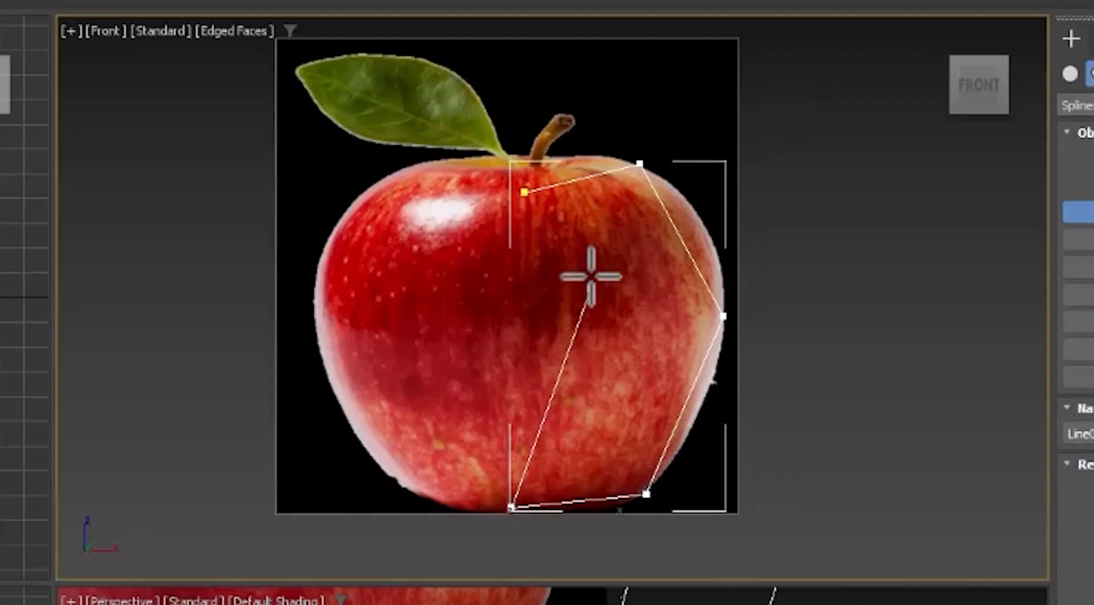
{"action": "right_click", "coordinate": [587, 274]}
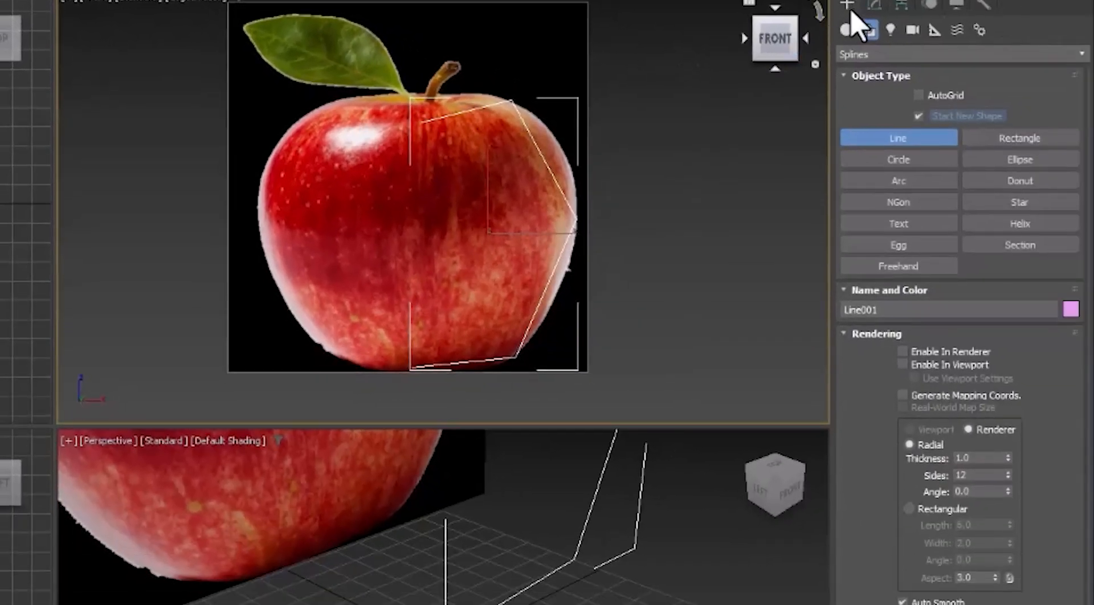
Convert the upper-right vertex of the line to Bezier and adjust its handle to follow the apple's top curve.
{"action": "left_click", "coordinate": [870, 5]}
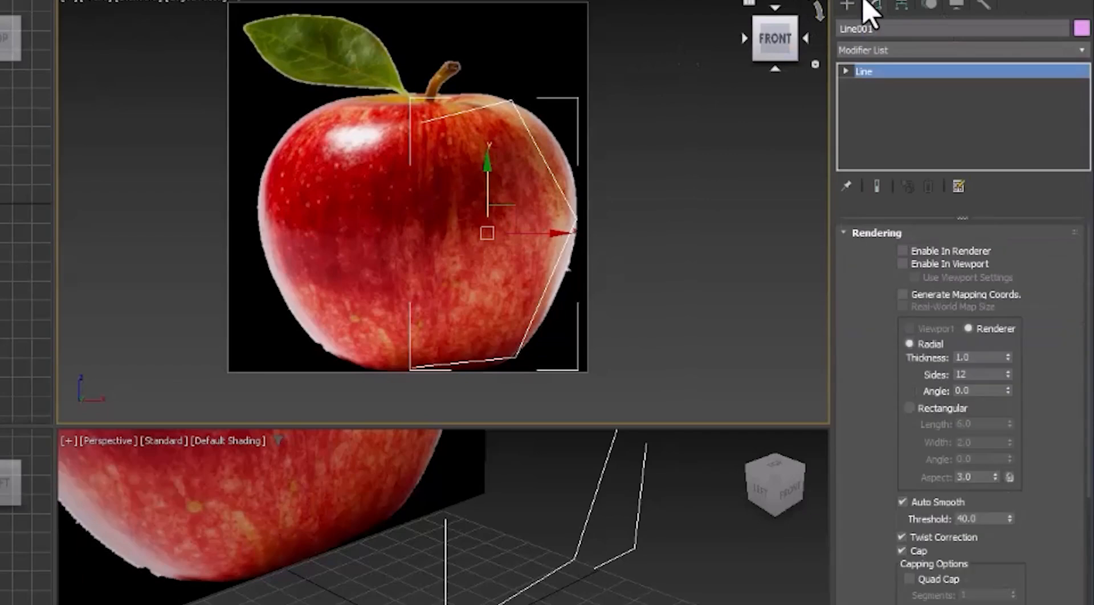
{"action": "left_click", "coordinate": [842, 233]}
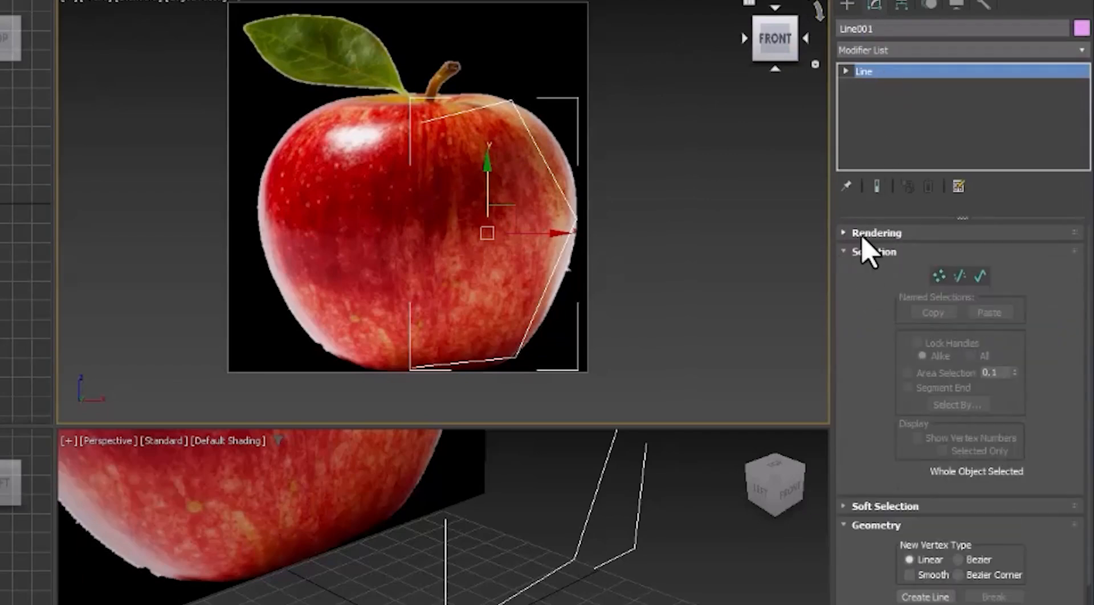
{"action": "left_click", "coordinate": [939, 276]}
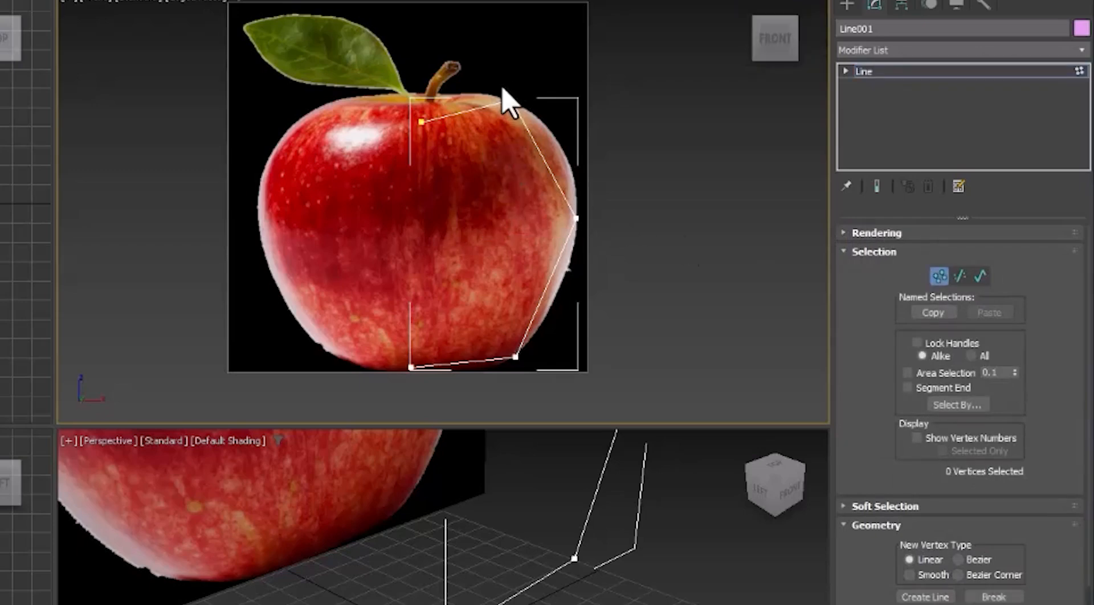
{"action": "left_click_drag", "start_coordinate": [501, 88], "coordinate": [553, 139]}
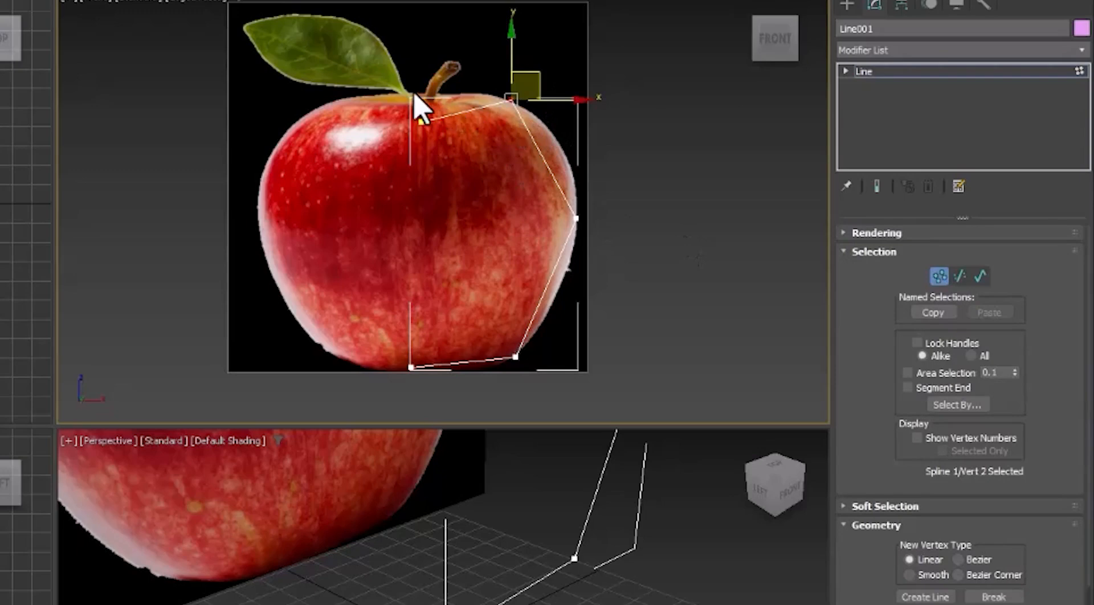
{"action": "right_click", "coordinate": [478, 64]}
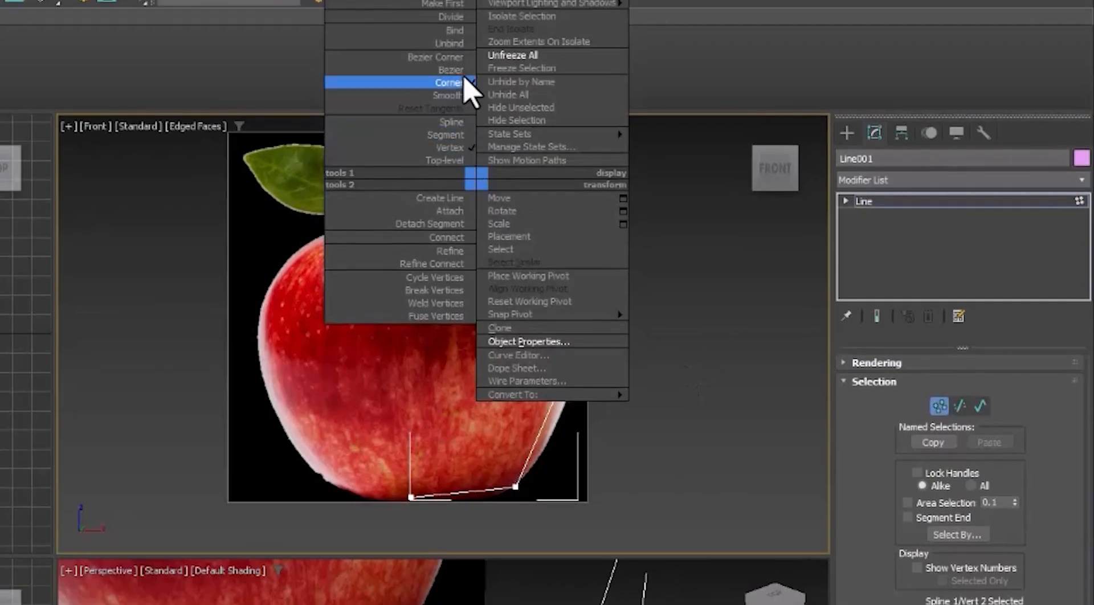
{"action": "left_click", "coordinate": [451, 69]}
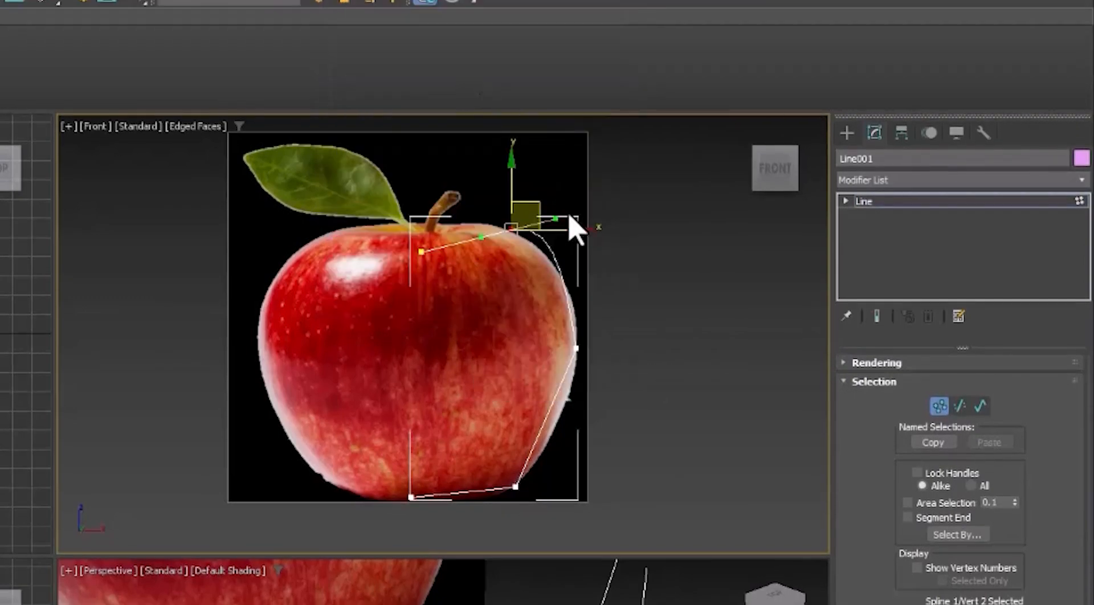
{"action": "left_click_drag", "start_coordinate": [557, 212], "coordinate": [565, 253]}
Convert the right-middle vertex to Bezier and adjust its handle to match the apple's side.
{"action": "left_click", "coordinate": [576, 347]}
{"action": "right_click", "coordinate": [606, 368]}
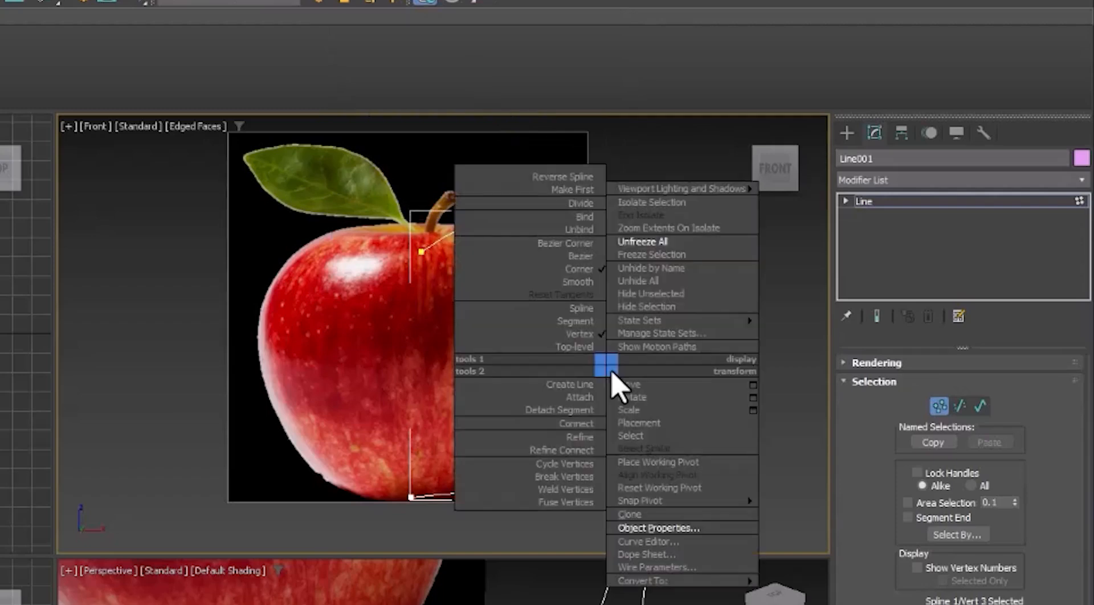
{"action": "left_click", "coordinate": [590, 256]}
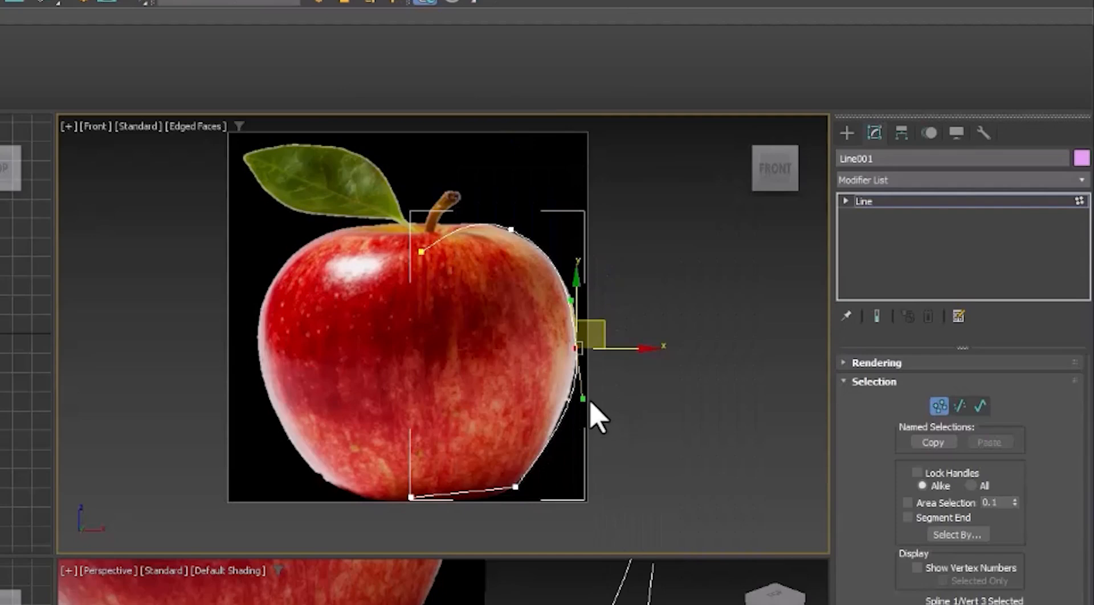
{"action": "left_click_drag", "start_coordinate": [588, 397], "coordinate": [578, 402]}
Convert the lower-right vertex to Bezier Corner and adjust its handle to round the apple's bottom.
{"action": "left_click", "coordinate": [515, 487]}
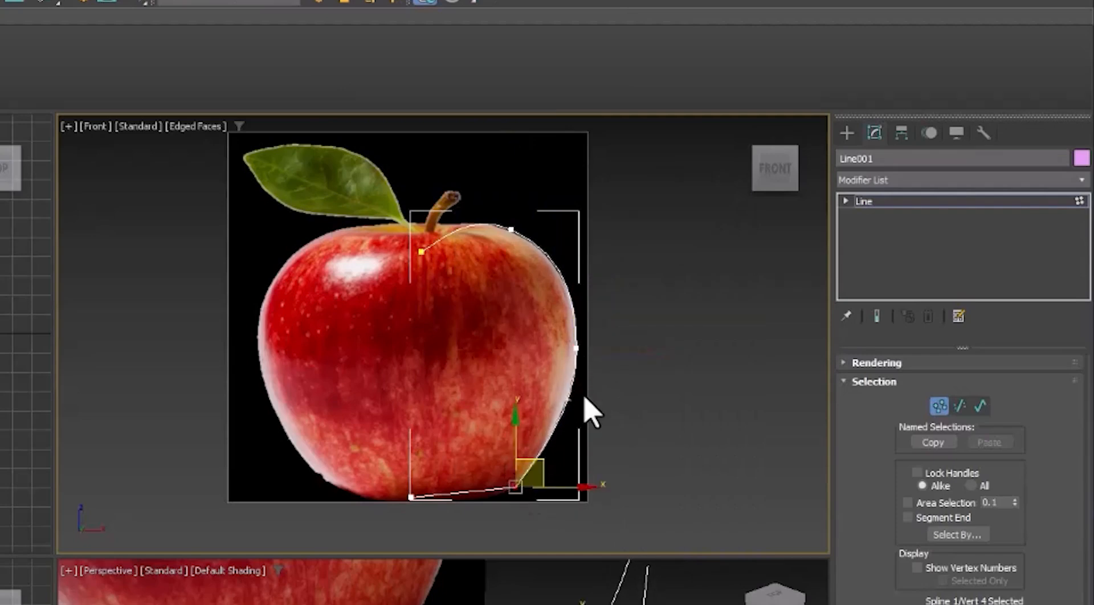
{"action": "right_click", "coordinate": [529, 484]}
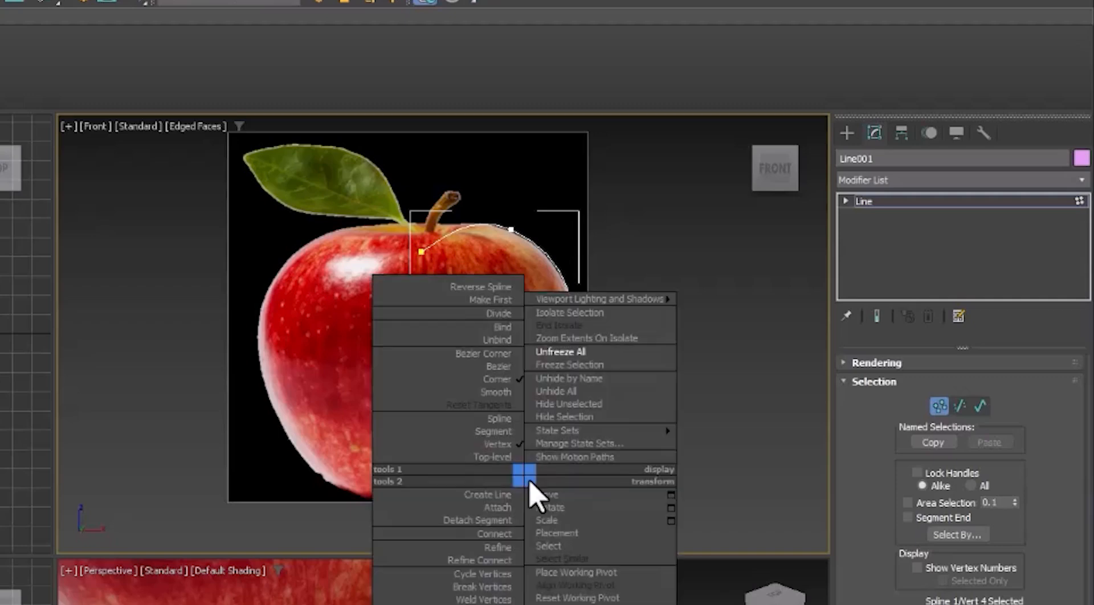
{"action": "left_click", "coordinate": [497, 354]}
{"action": "left_click_drag", "start_coordinate": [494, 511], "coordinate": [495, 509]}
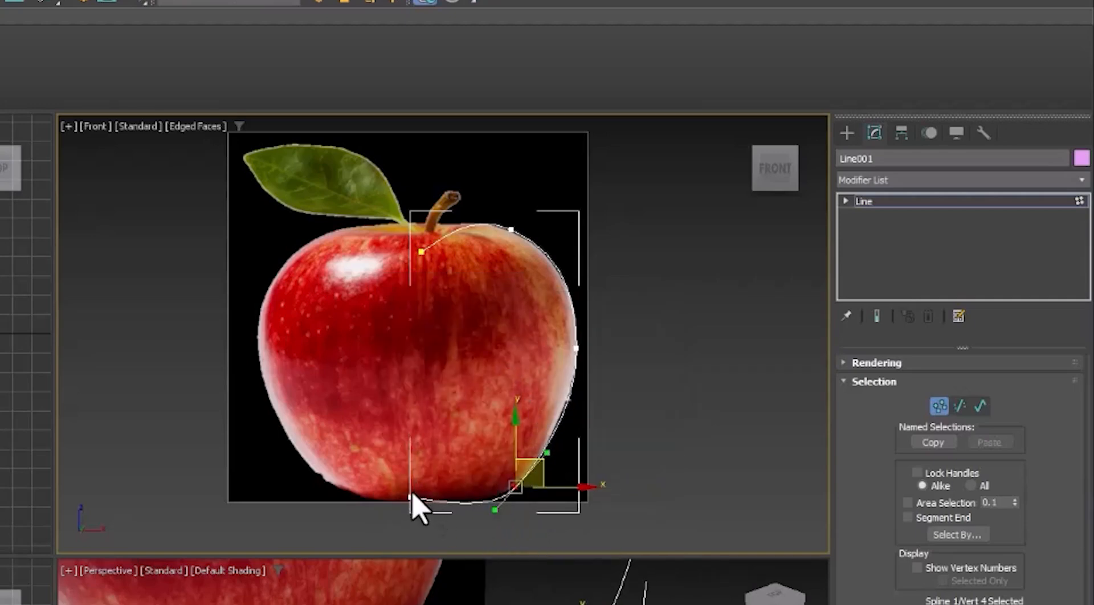
Convert the top starting vertex near the stem to Bezier Corner and adjust its handle.
{"action": "left_click", "coordinate": [412, 498]}
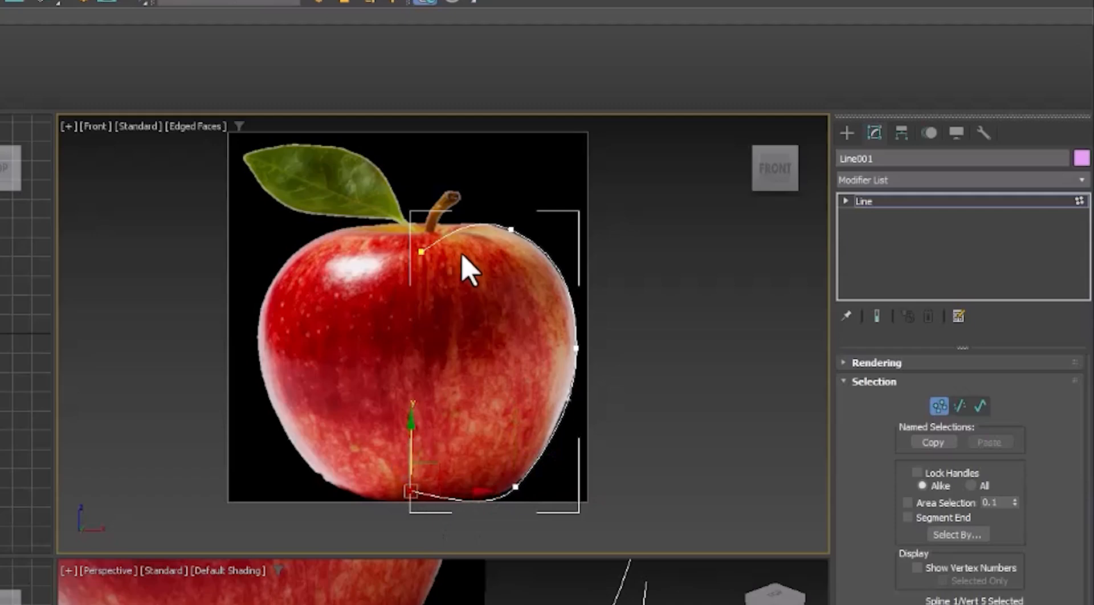
{"action": "left_click", "coordinate": [421, 252]}
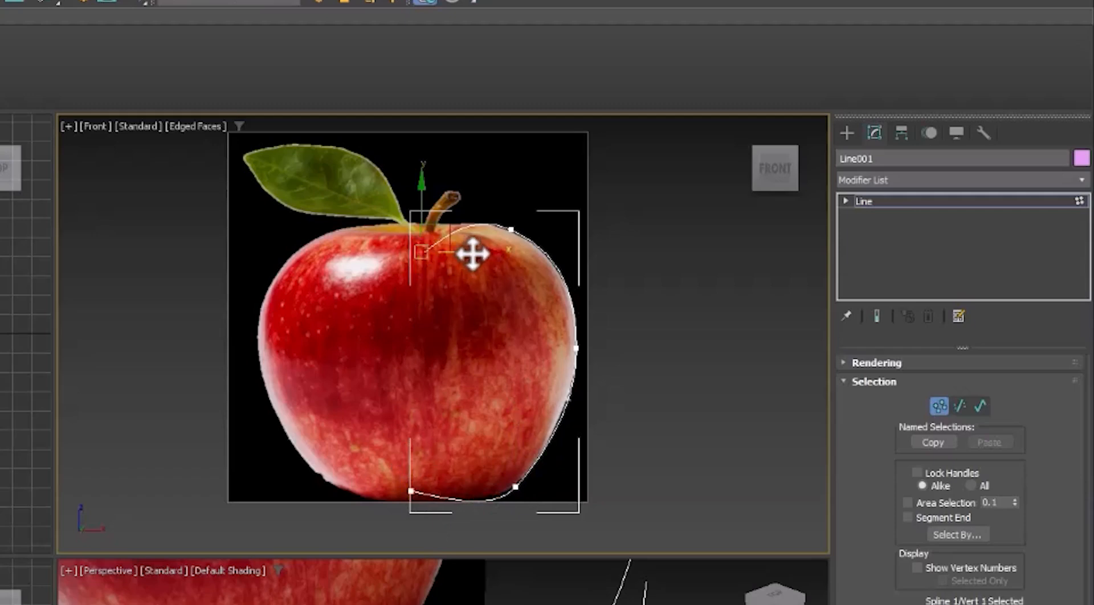
{"action": "right_click", "coordinate": [435, 242]}
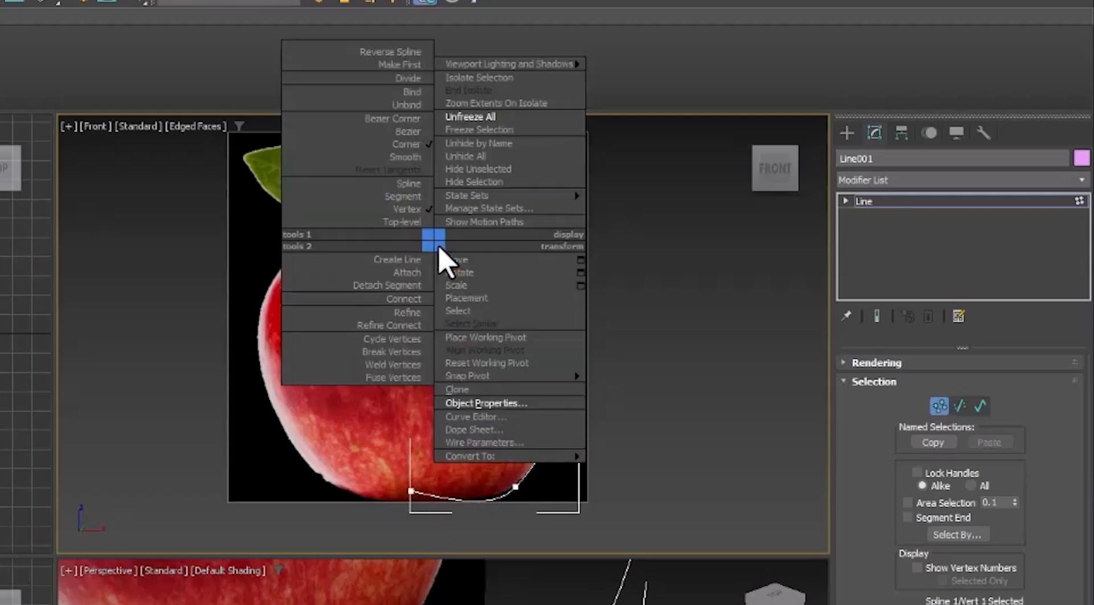
{"action": "left_click", "coordinate": [411, 118]}
{"action": "left_click_drag", "start_coordinate": [454, 231], "coordinate": [432, 229]}
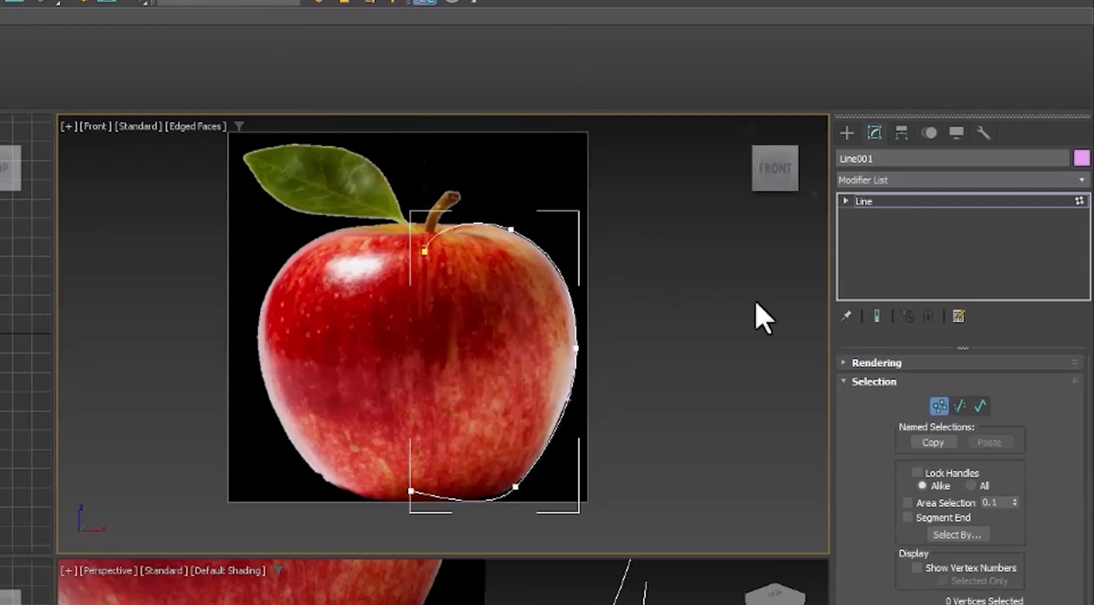
Apply a Lathe modifier to the line.
{"action": "left_click", "coordinate": [940, 406]}
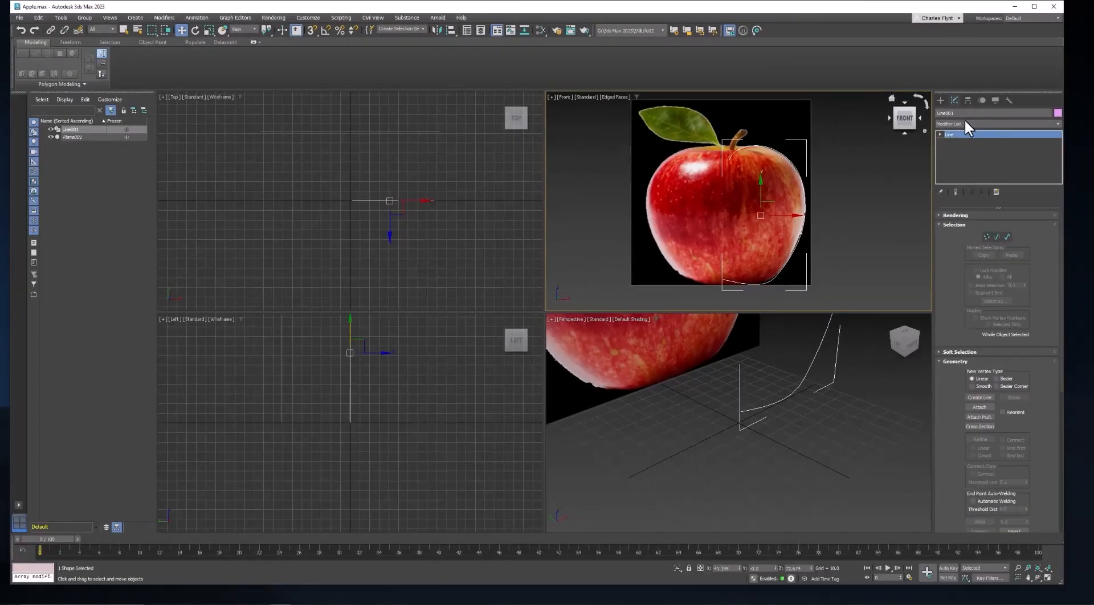
{"action": "left_click", "coordinate": [900, 180]}
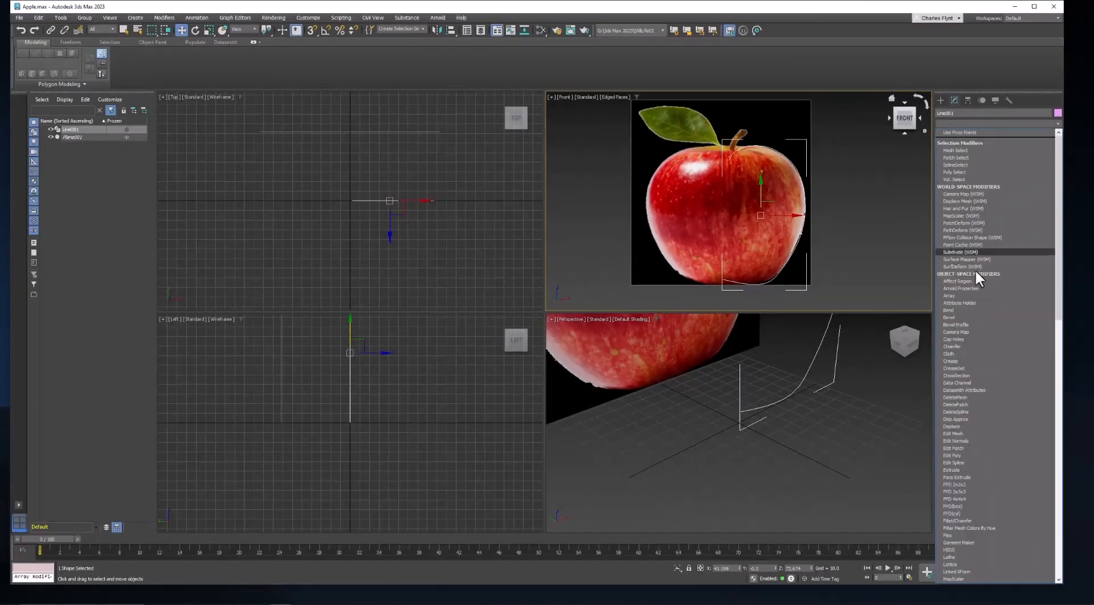
{"action": "scroll", "coordinate": [997, 445], "scroll_direction": "down", "scroll_amount": 10}
{"action": "scroll", "coordinate": [997, 448], "scroll_direction": "down", "scroll_amount": 1}
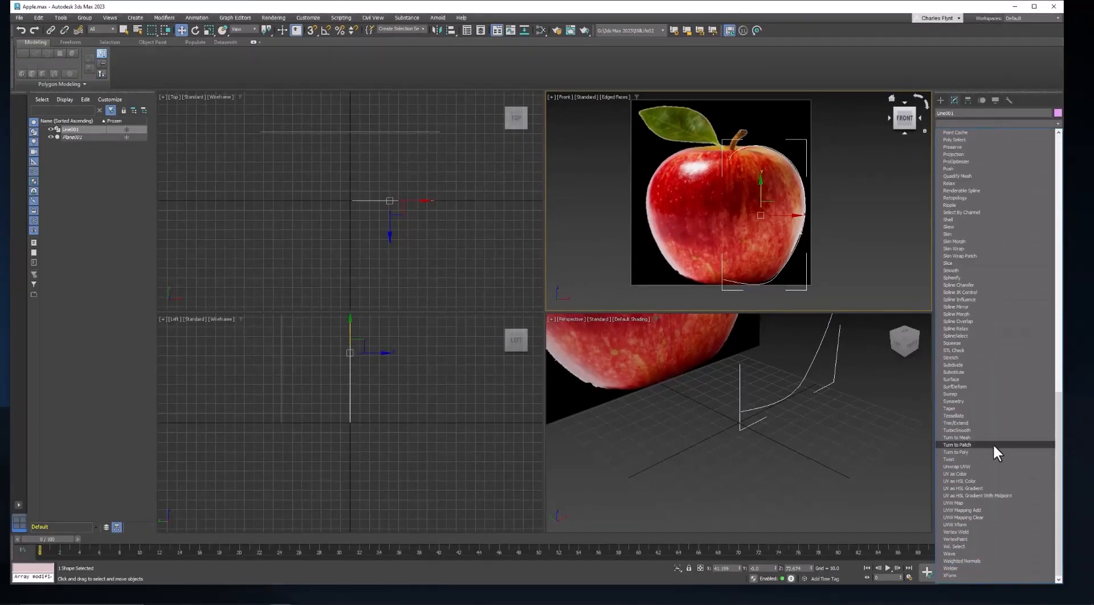
{"action": "scroll", "coordinate": [980, 217], "scroll_direction": "up", "scroll_amount": 8}
{"action": "scroll", "coordinate": [980, 197], "scroll_direction": "up", "scroll_amount": 4}
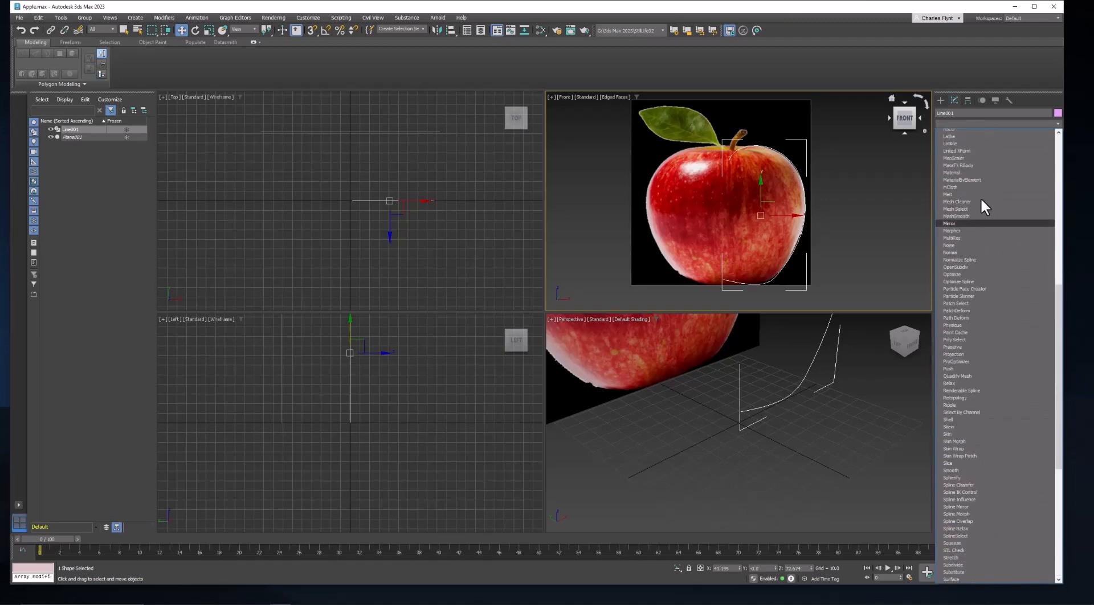
{"action": "left_click", "coordinate": [979, 196]}
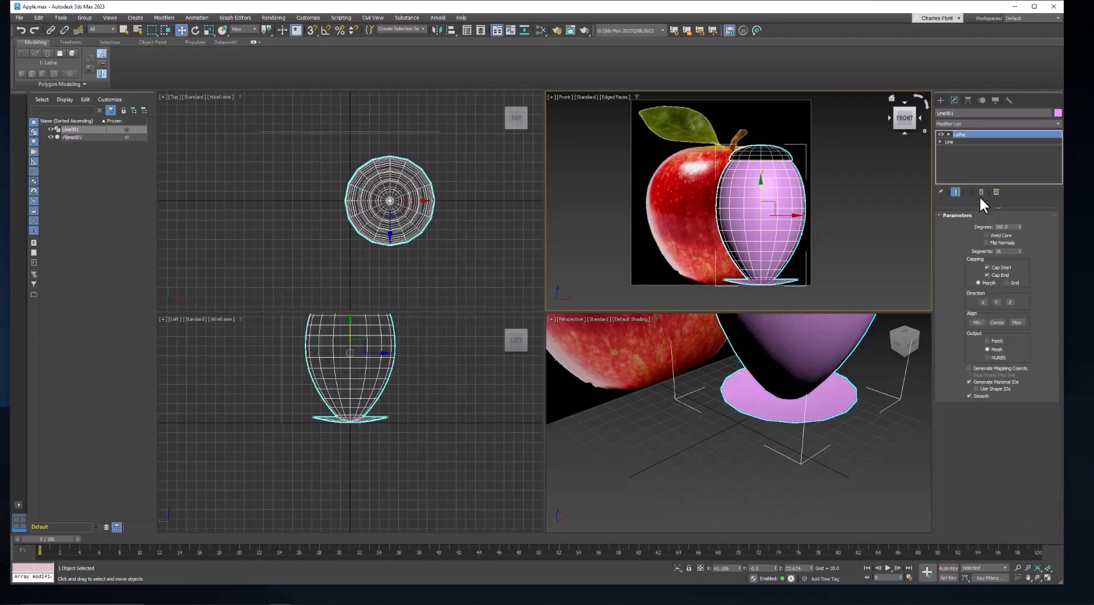
Align the lathe axis to Min and enable Flip Normals.
{"action": "left_click", "coordinate": [976, 322]}
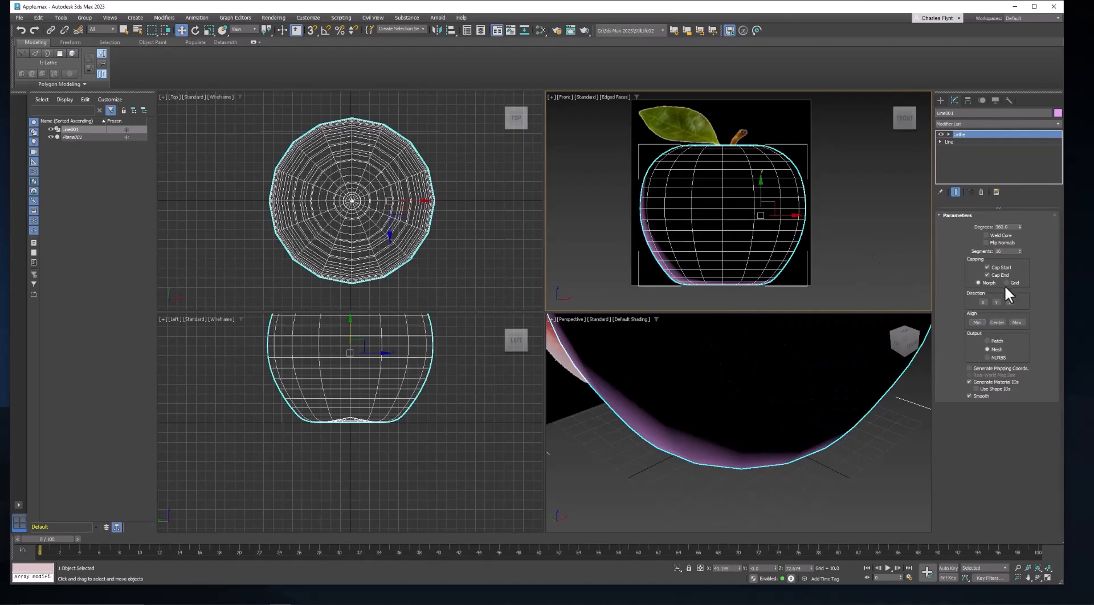
{"action": "middle_click_drag", "start_coordinate": [810, 390], "coordinate": [809, 432]}
{"action": "scroll", "coordinate": [798, 416], "scroll_direction": "down", "scroll_amount": 3}
{"action": "scroll", "coordinate": [806, 406], "scroll_direction": "down", "scroll_amount": 2}
{"action": "scroll", "coordinate": [809, 437], "scroll_direction": "down", "scroll_amount": 2}
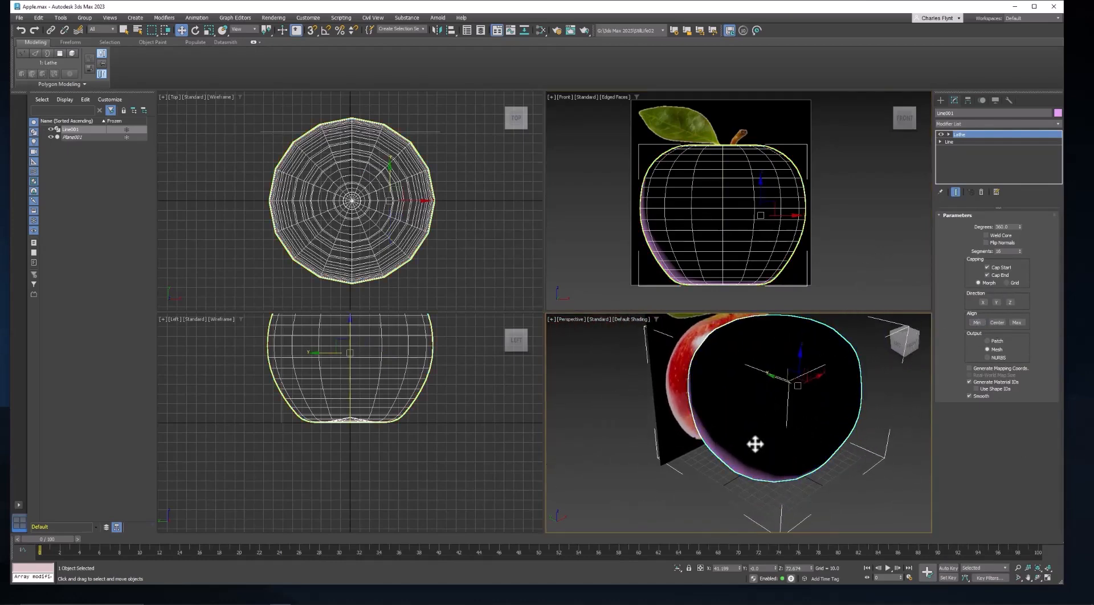
{"action": "left_click", "coordinate": [987, 243]}
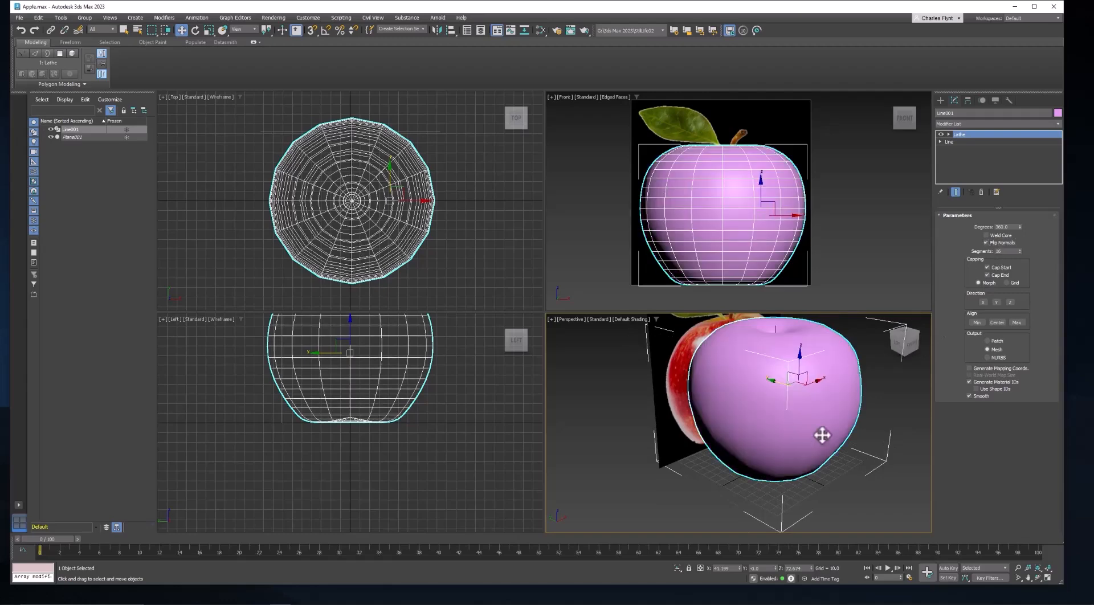
{"action": "mouse_move", "coordinate": [821, 435]}
{"action": "middle_mouse_down", "text": "alt"}
{"action": "mouse_move", "coordinate": [742, 418]}
{"action": "mouse_move", "coordinate": [745, 386]}
{"action": "mouse_move", "coordinate": [776, 379]}
{"action": "mouse_move", "coordinate": [797, 396]}
{"action": "mouse_move", "coordinate": [733, 486]}
{"action": "mouse_move", "coordinate": [806, 444]}
{"action": "mouse_move", "coordinate": [787, 365]}
{"action": "middle_mouse_up", "text": "alt"}
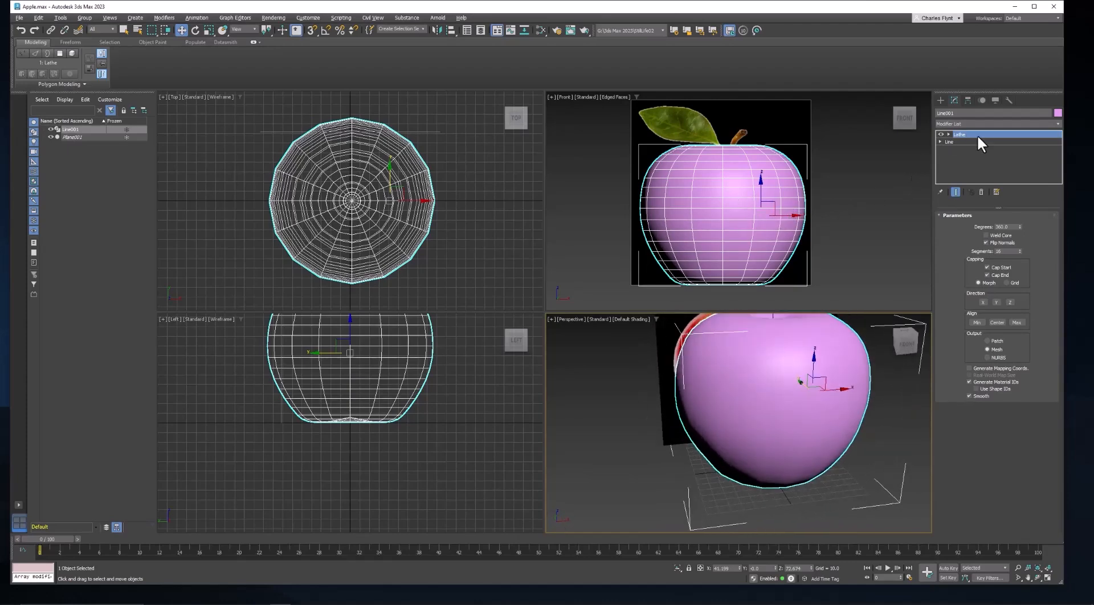
With the lathe result shown, move the line's top vertex toward the axis to close the hole at the apple's top.
{"action": "left_click", "coordinate": [939, 141]}
{"action": "left_click", "coordinate": [958, 150]}
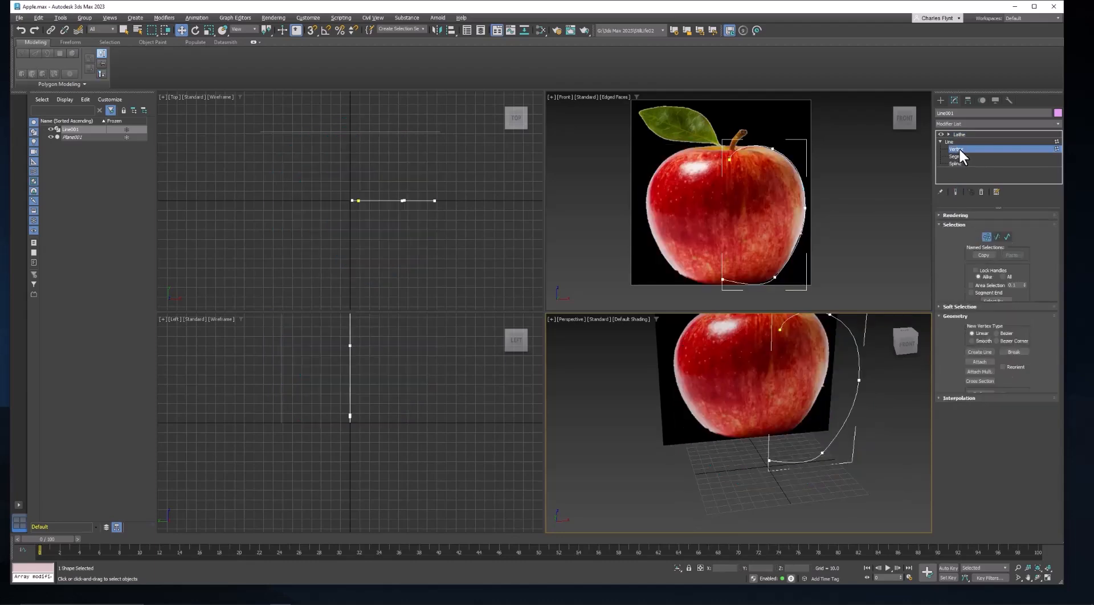
{"action": "left_click", "coordinate": [955, 191]}
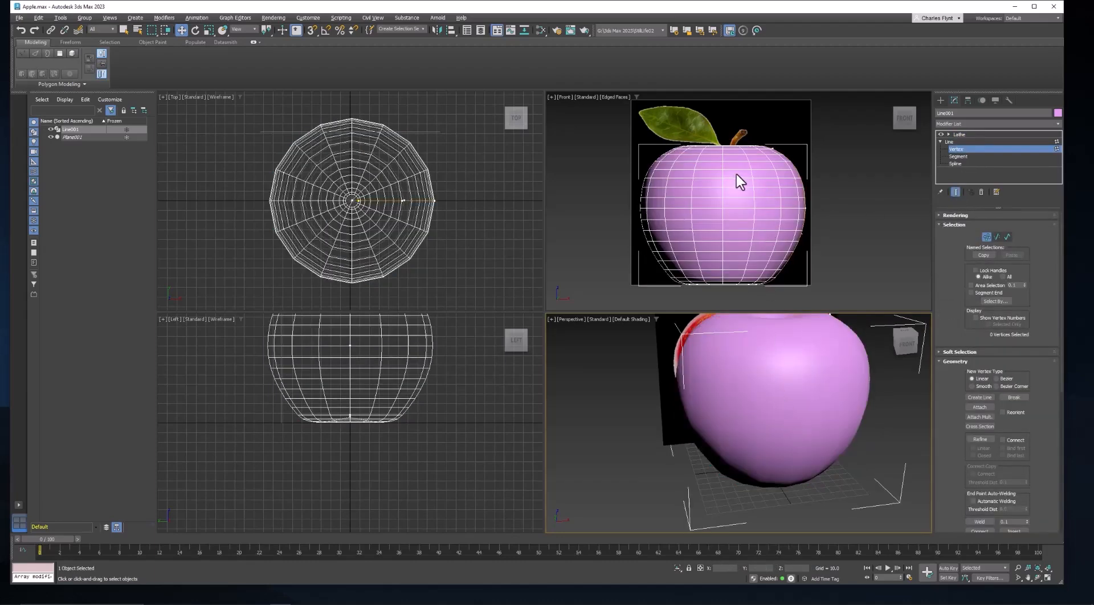
{"action": "middle_click_drag", "start_coordinate": [776, 394], "coordinate": [773, 419], "text": "alt"}
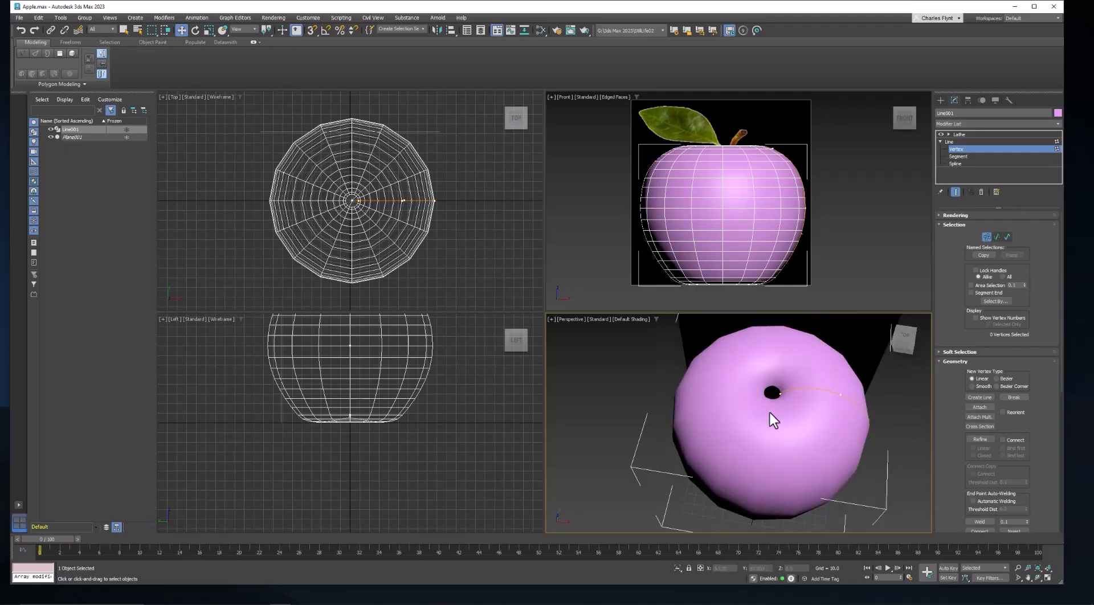
{"action": "left_click", "coordinate": [781, 393]}
{"action": "scroll", "coordinate": [775, 399], "scroll_direction": "up", "scroll_amount": 5}
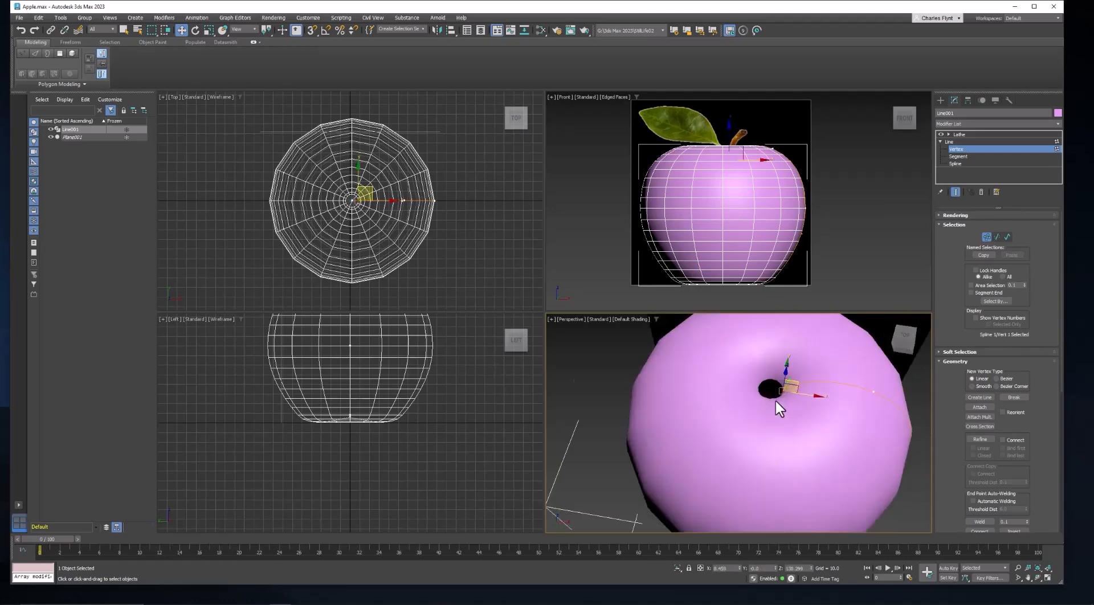
{"action": "left_click_drag", "start_coordinate": [817, 392], "coordinate": [800, 392]}
{"action": "scroll", "coordinate": [814, 412], "scroll_direction": "down", "scroll_amount": 3}
{"action": "middle_click_drag", "start_coordinate": [815, 433], "coordinate": [817, 395], "text": "alt"}
{"action": "left_click", "coordinate": [885, 376]}
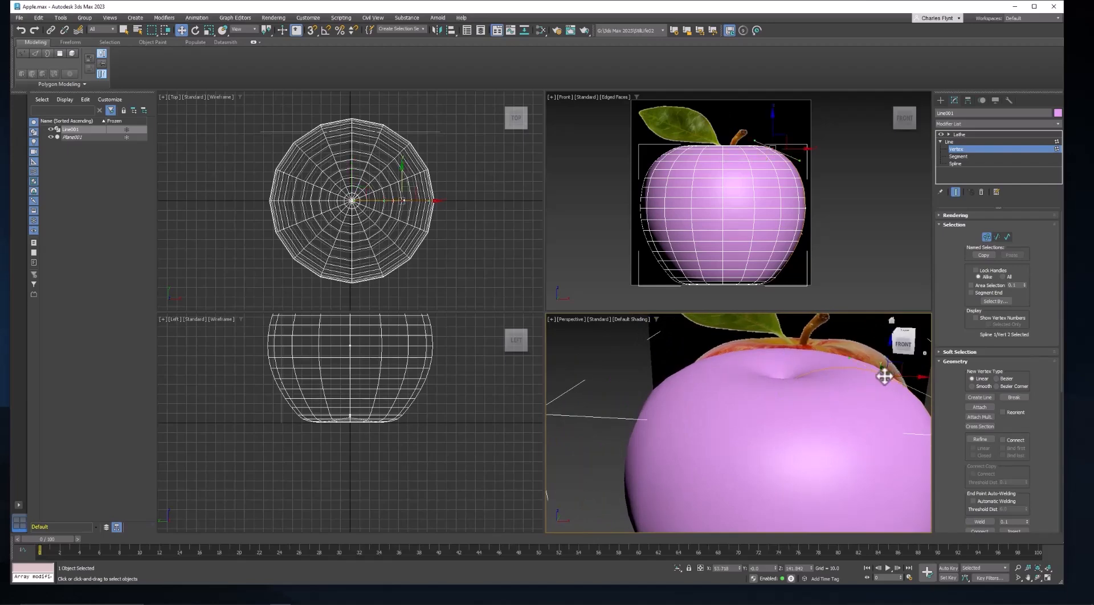
Adjust the line's top vertex and its handle in the front view to refine the dimple at the stem.
{"action": "left_click_drag", "start_coordinate": [885, 376], "coordinate": [850, 352]}
{"action": "mouse_move", "coordinate": [772, 124]}
{"action": "left_mouse_down"}
{"action": "mouse_move", "coordinate": [772, 135]}
{"action": "mouse_move", "coordinate": [772, 124]}
{"action": "left_mouse_up"}
{"action": "middle_click_drag", "start_coordinate": [788, 170], "coordinate": [773, 173]}
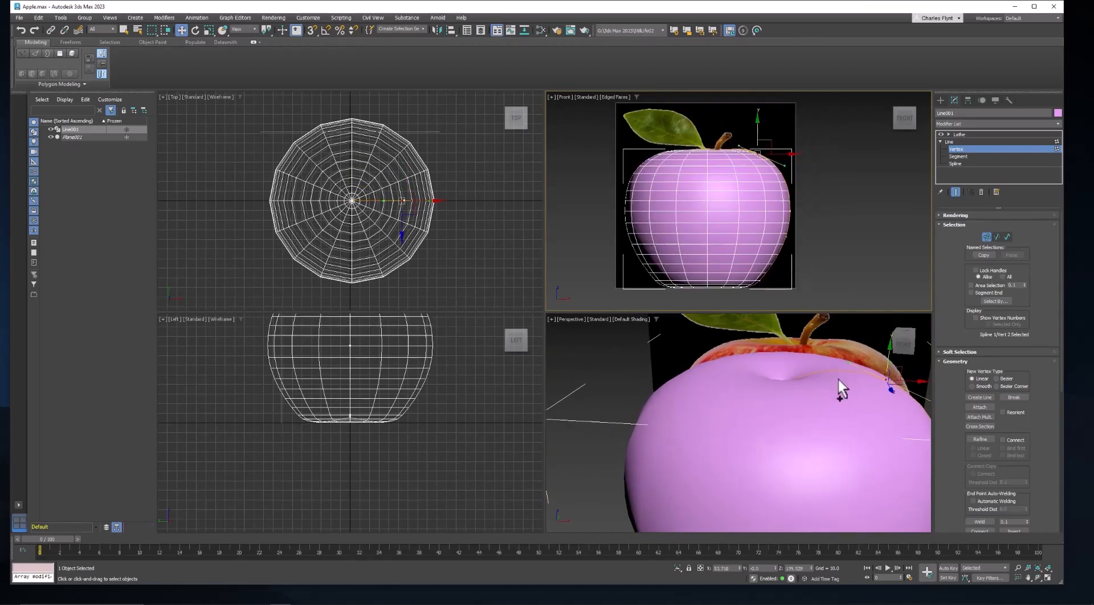
Enable Weld Core on the Lathe modifier.
{"action": "scroll", "coordinate": [838, 381], "scroll_direction": "down", "scroll_amount": 5}
{"action": "middle_click_drag", "start_coordinate": [837, 408], "coordinate": [801, 326]}
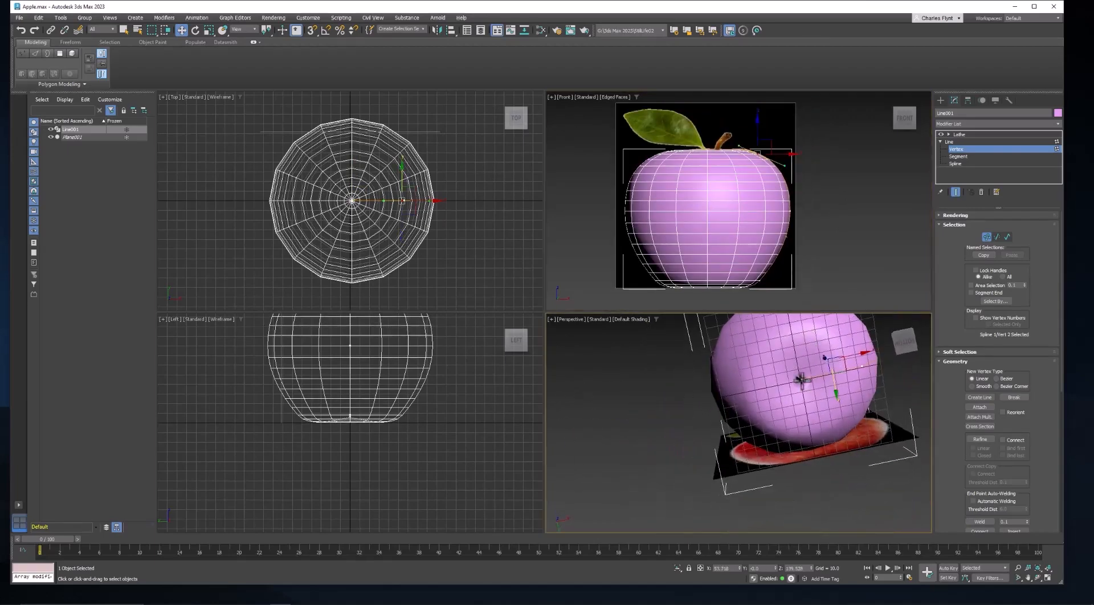
{"action": "scroll", "coordinate": [802, 381], "scroll_direction": "up", "scroll_amount": 6}
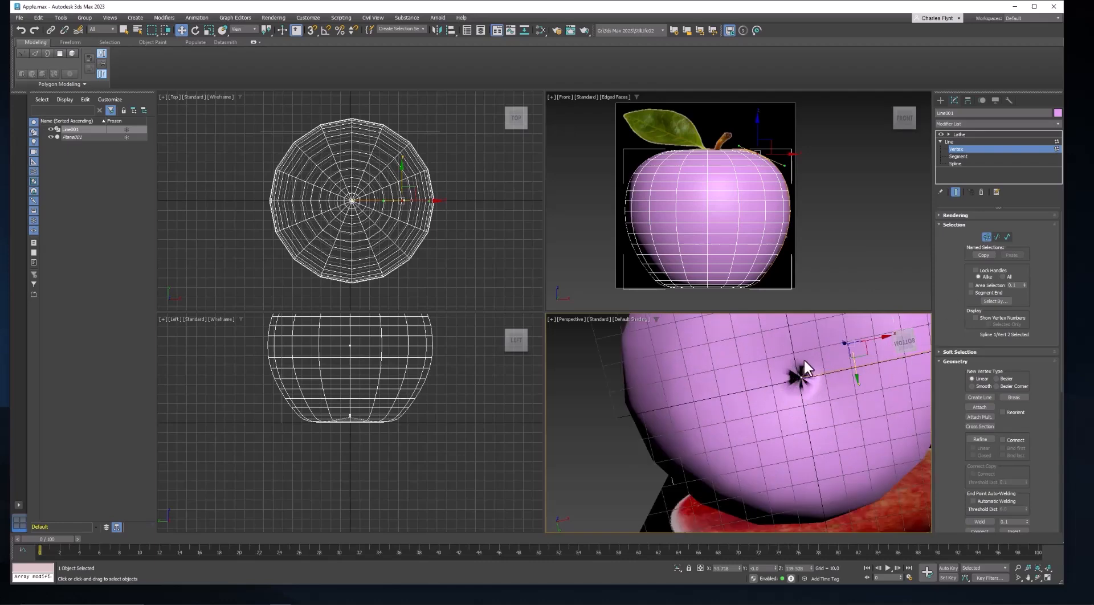
{"action": "left_click", "coordinate": [980, 134]}
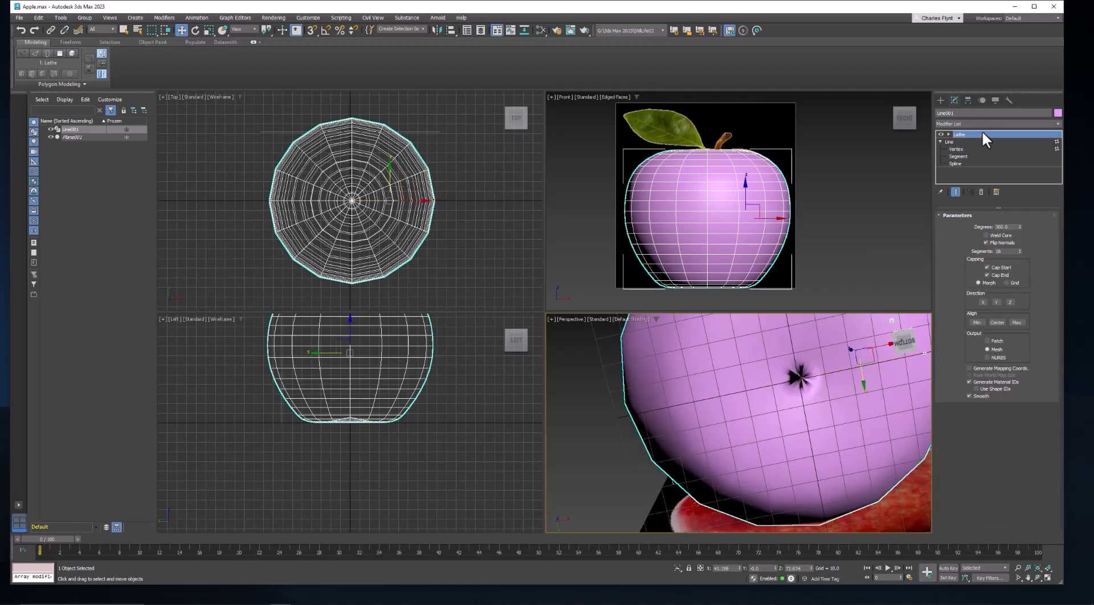
{"action": "left_click", "coordinate": [987, 235]}
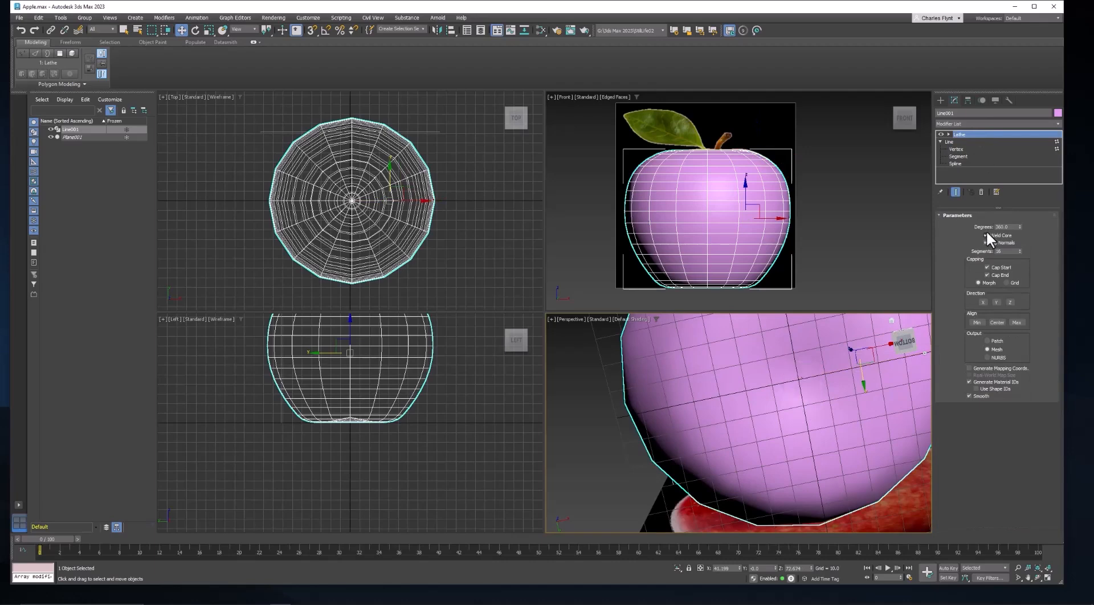
Toggle the Lathe modifier off and back on to compare the revolved shape with the reference image.
{"action": "middle_click_drag", "start_coordinate": [804, 393], "coordinate": [821, 425], "text": "alt"}
{"action": "middle_click_drag", "start_coordinate": [746, 197], "coordinate": [792, 206]}
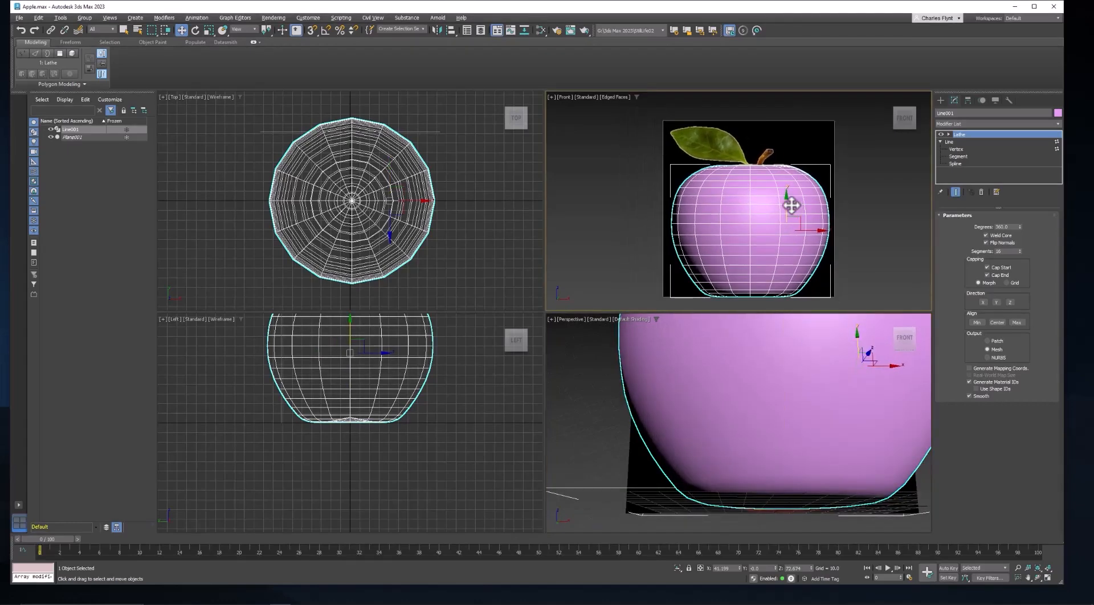
{"action": "left_click", "coordinate": [941, 135]}
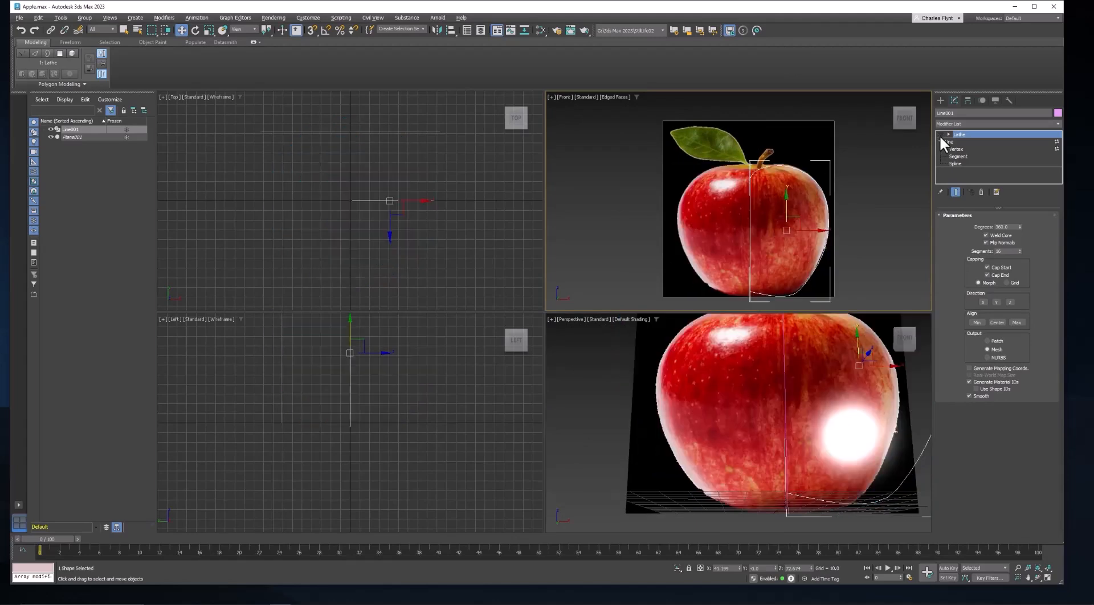
{"action": "left_click", "coordinate": [940, 135]}
{"action": "left_click", "coordinate": [940, 141]}
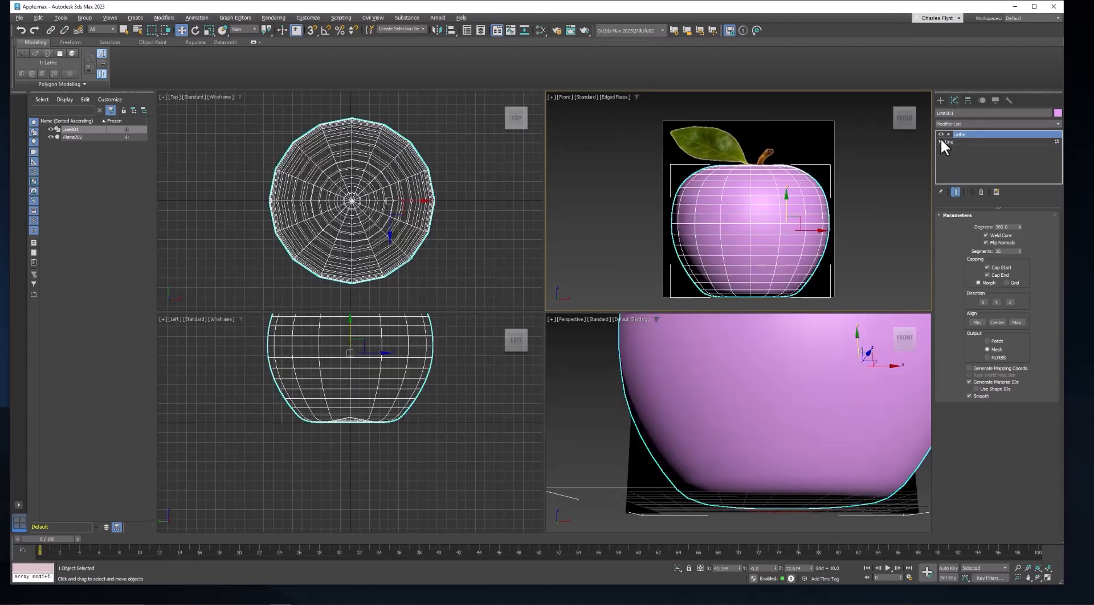
Set the Lathe modifier's segments to 25.
{"action": "middle_click_drag", "start_coordinate": [751, 376], "coordinate": [787, 432]}
{"action": "scroll", "coordinate": [809, 396], "scroll_direction": "down", "scroll_amount": 2}
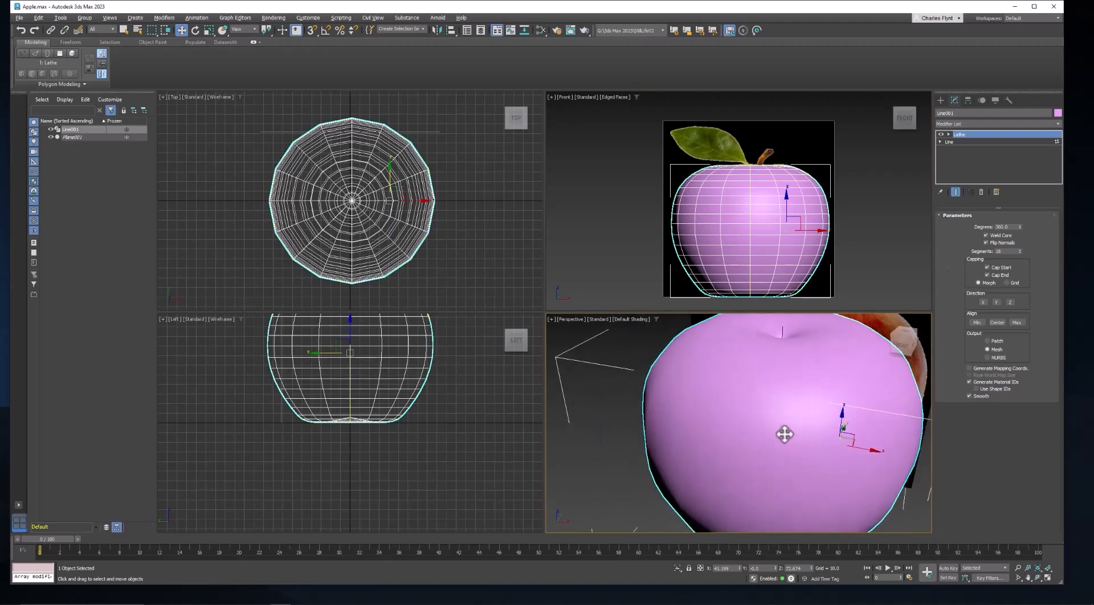
{"action": "double_click", "coordinate": [1007, 251]}
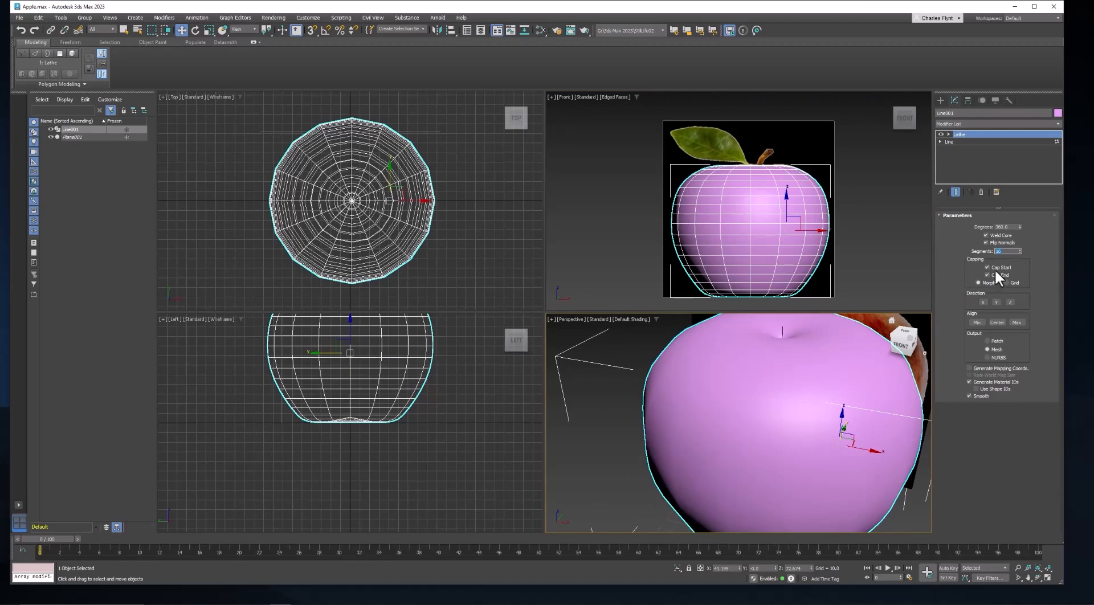
{"action": "type", "text": "25"}
{"action": "key", "text": "Return"}
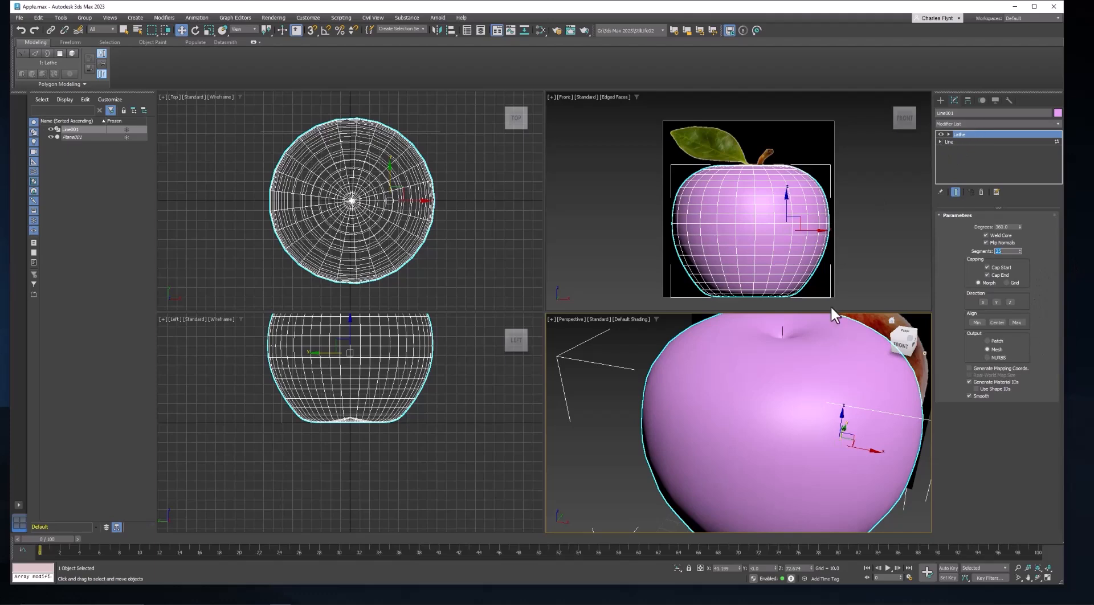
Open the line's Interpolation settings and raise the number of steps for a smoother profile.
{"action": "left_click", "coordinate": [939, 142]}
{"action": "left_click", "coordinate": [958, 148]}
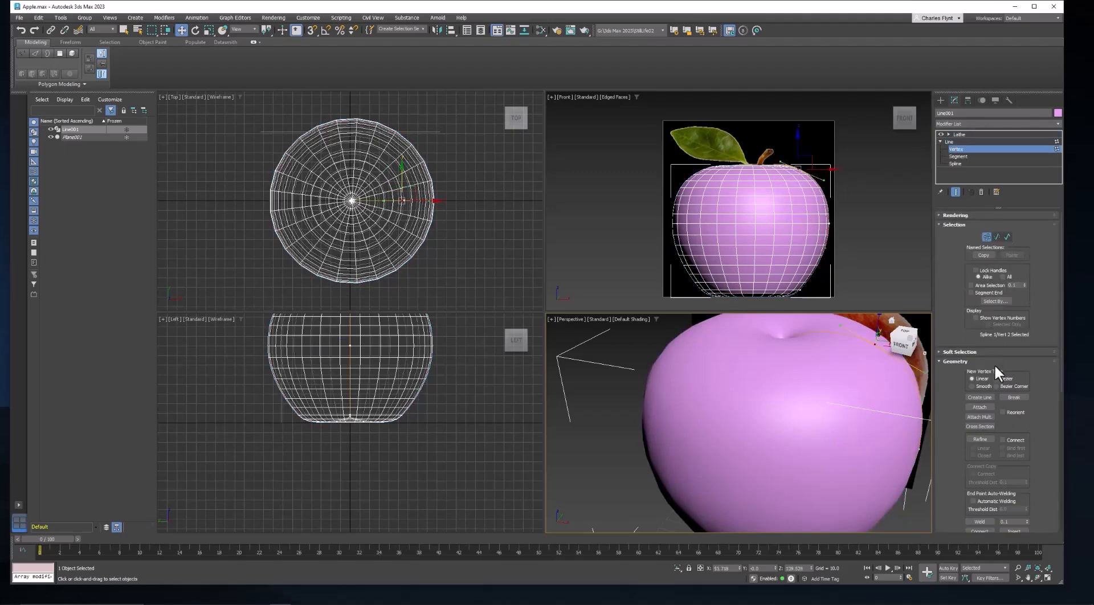
{"action": "left_click", "coordinate": [941, 361]}
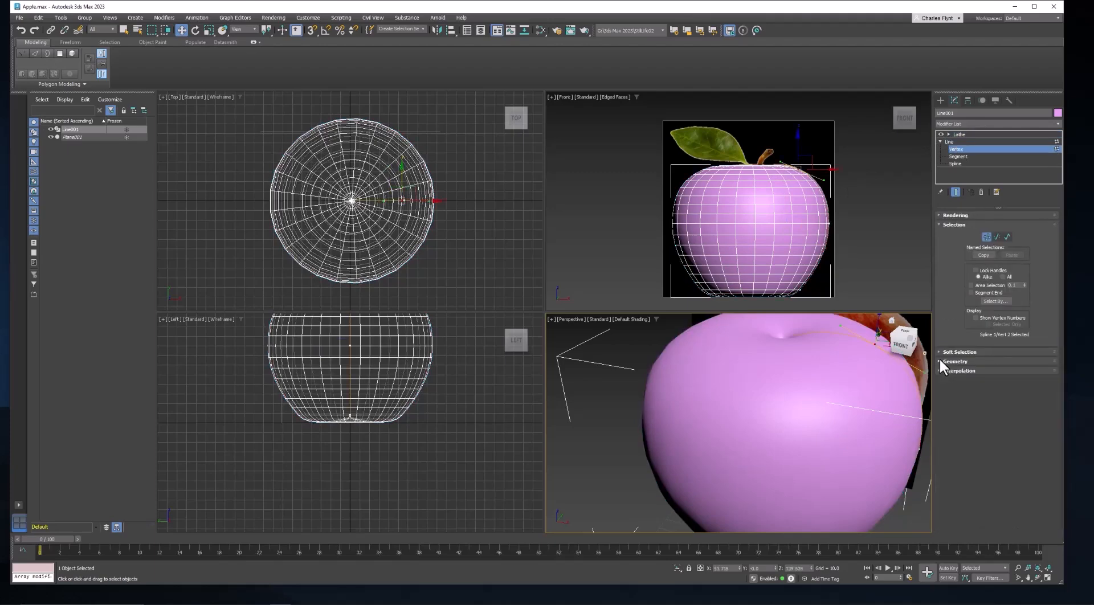
{"action": "left_click", "coordinate": [940, 370]}
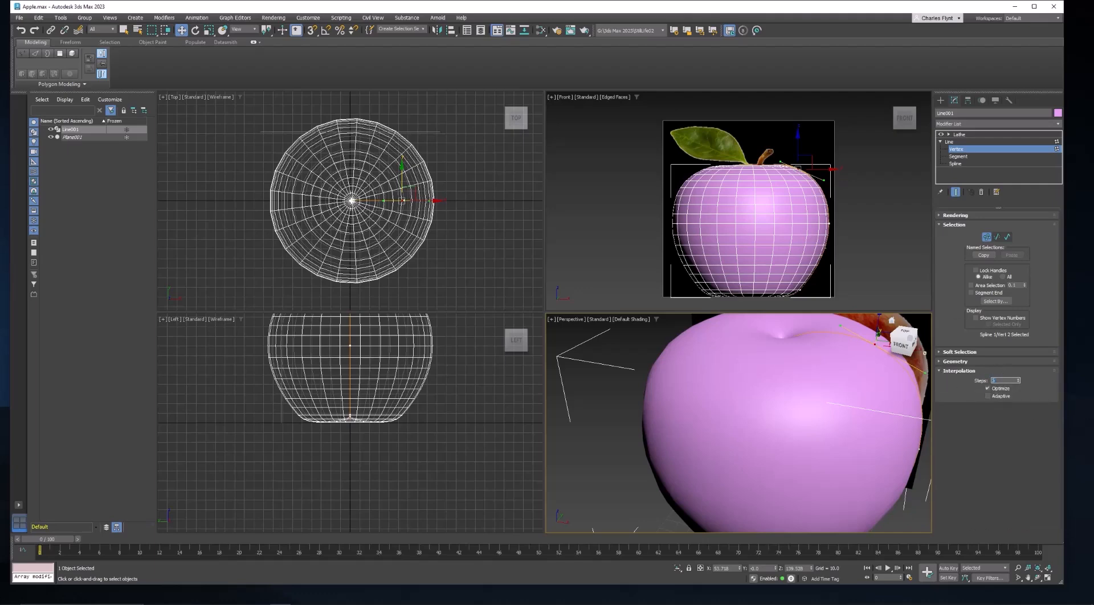
{"action": "key", "text": "Return"}
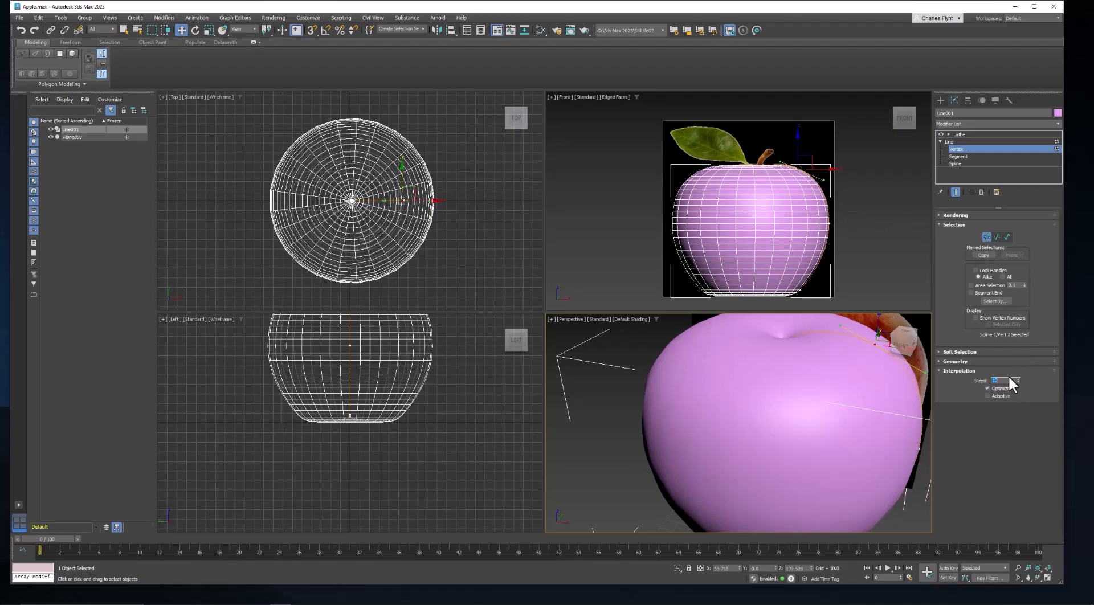
{"action": "key", "text": "Return"}
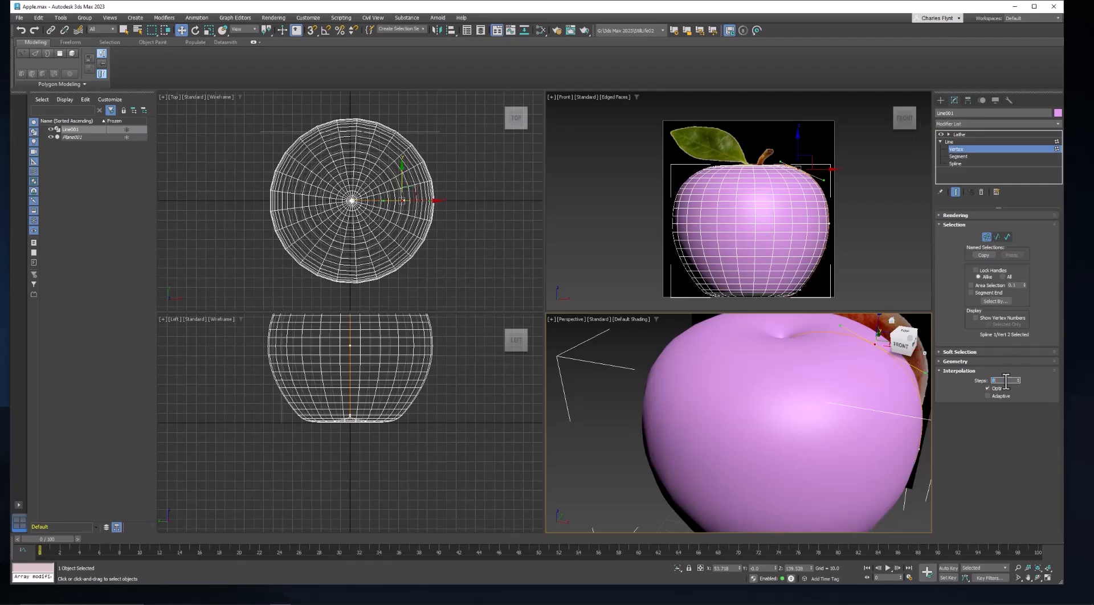
Convert the lathed apple to an Editable Poly.
{"action": "left_click", "coordinate": [960, 137]}
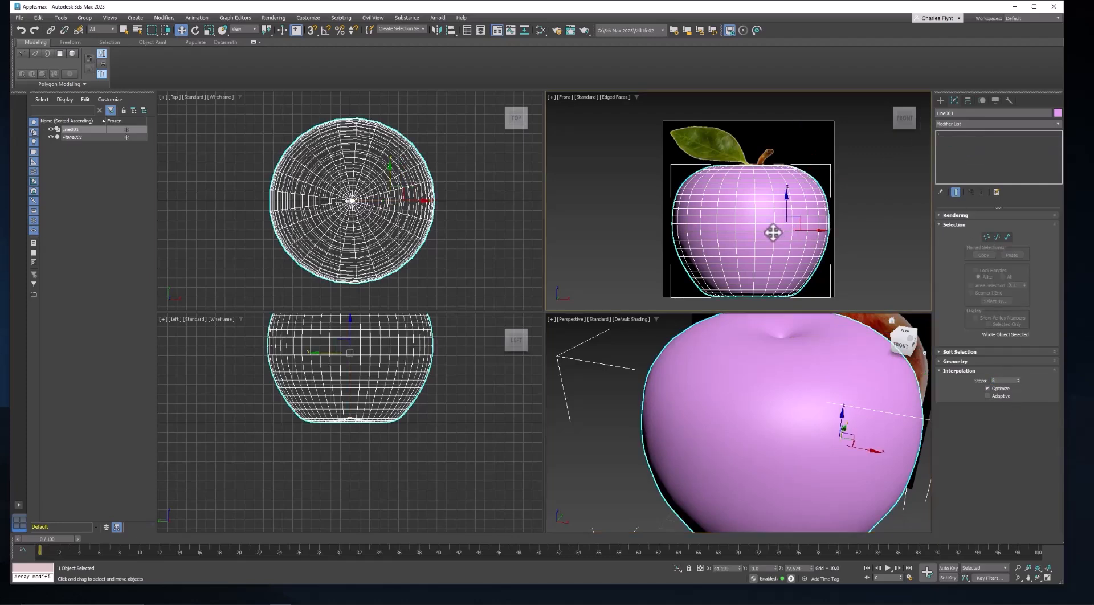
{"action": "right_click", "coordinate": [756, 205]}
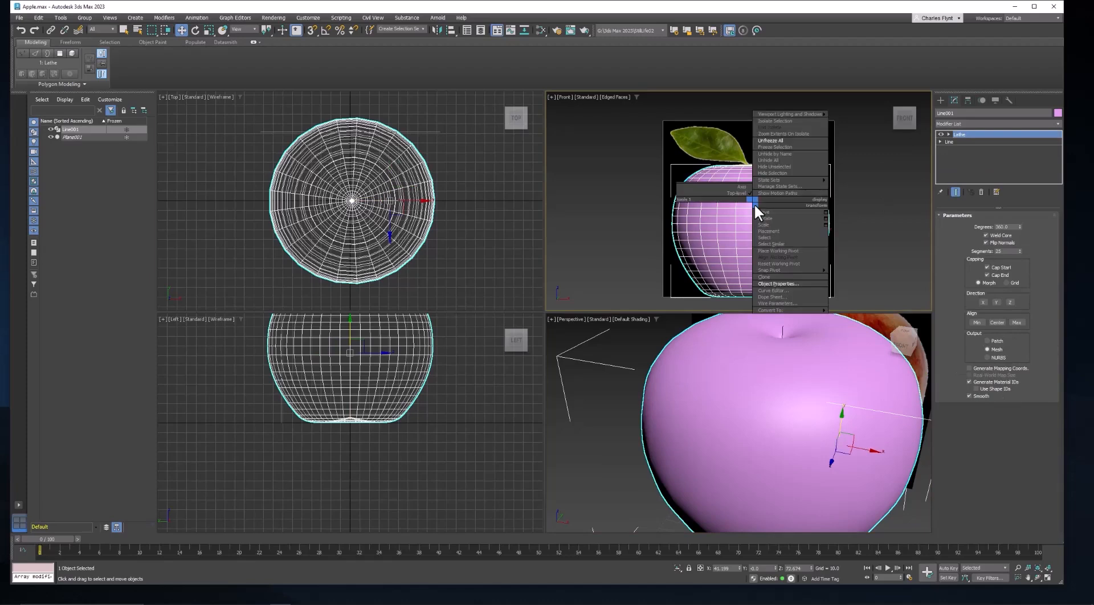
{"action": "mouse_move", "coordinate": [790, 309]}
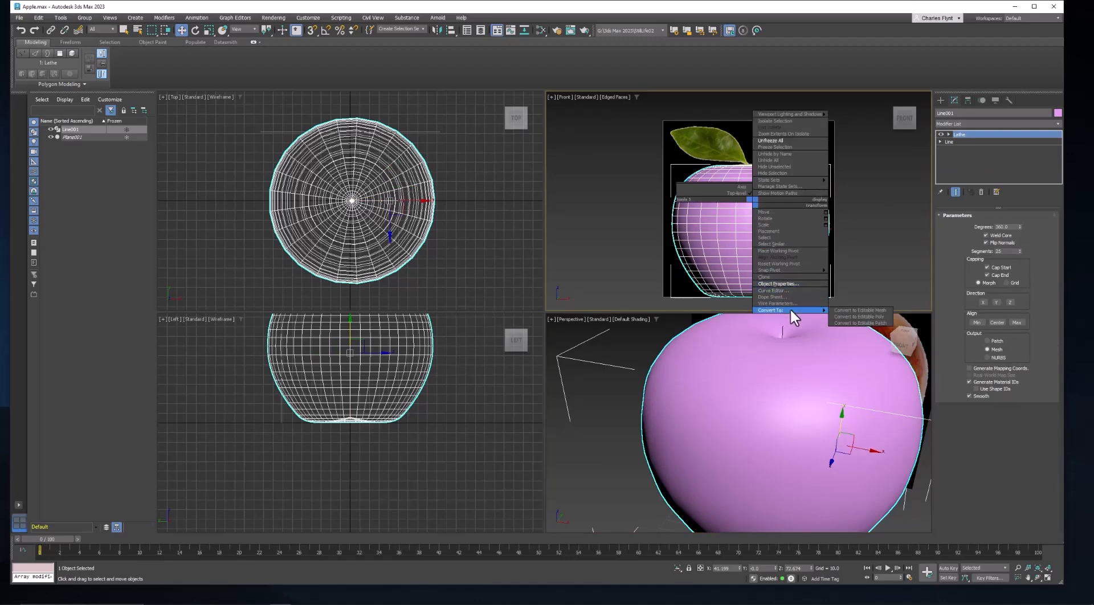
{"action": "left_click", "coordinate": [865, 317]}
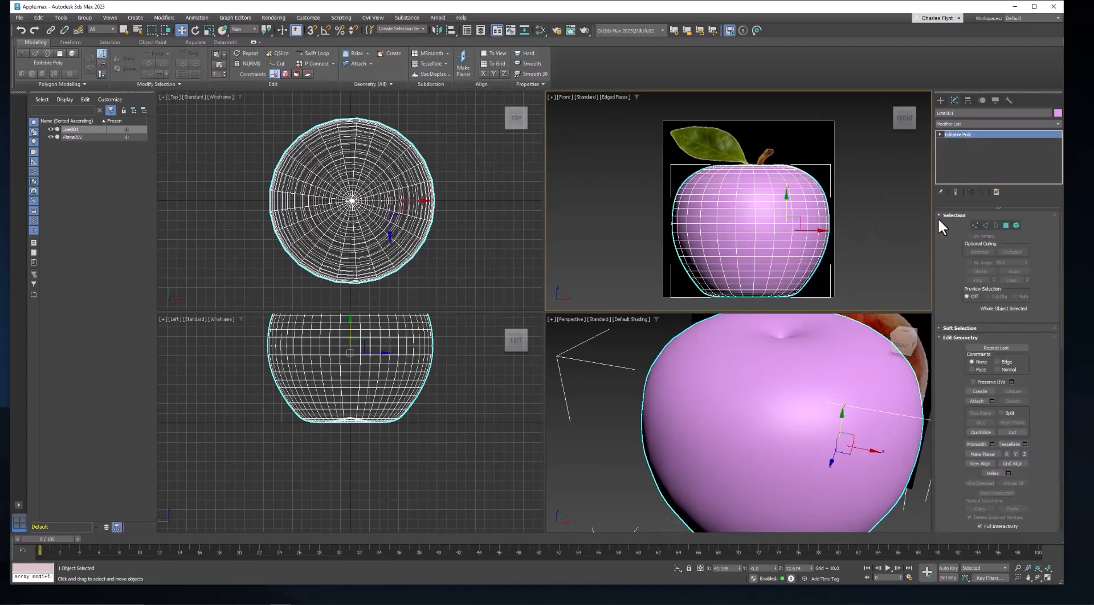
In vertex mode with Soft Selection enabled, select the top center vertex and set the falloff to 69.8.
{"action": "left_click", "coordinate": [975, 224]}
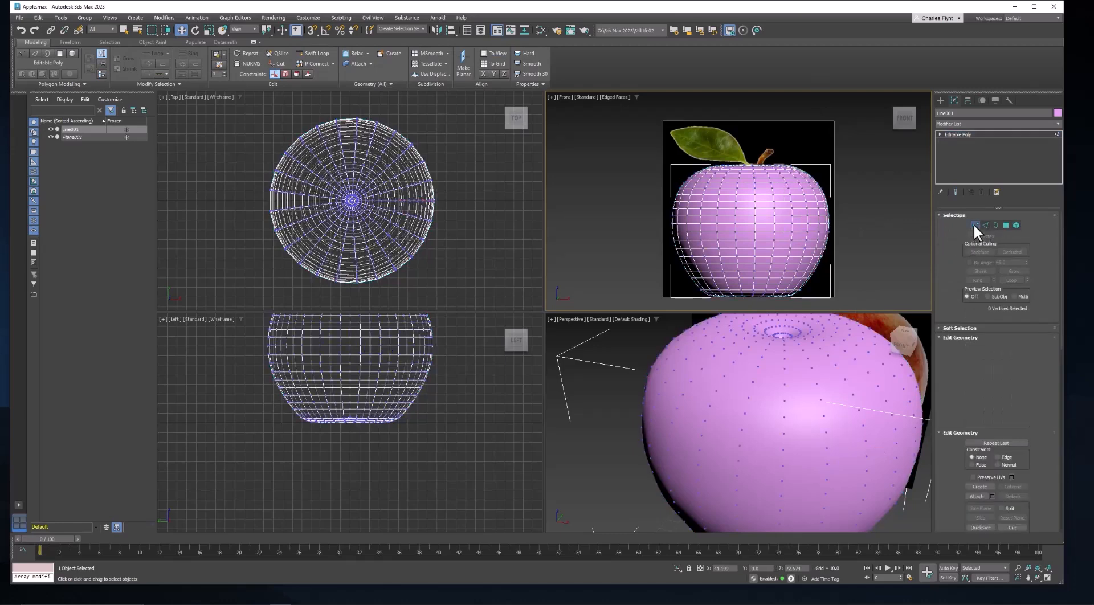
{"action": "left_click", "coordinate": [938, 327]}
{"action": "left_click", "coordinate": [971, 338]}
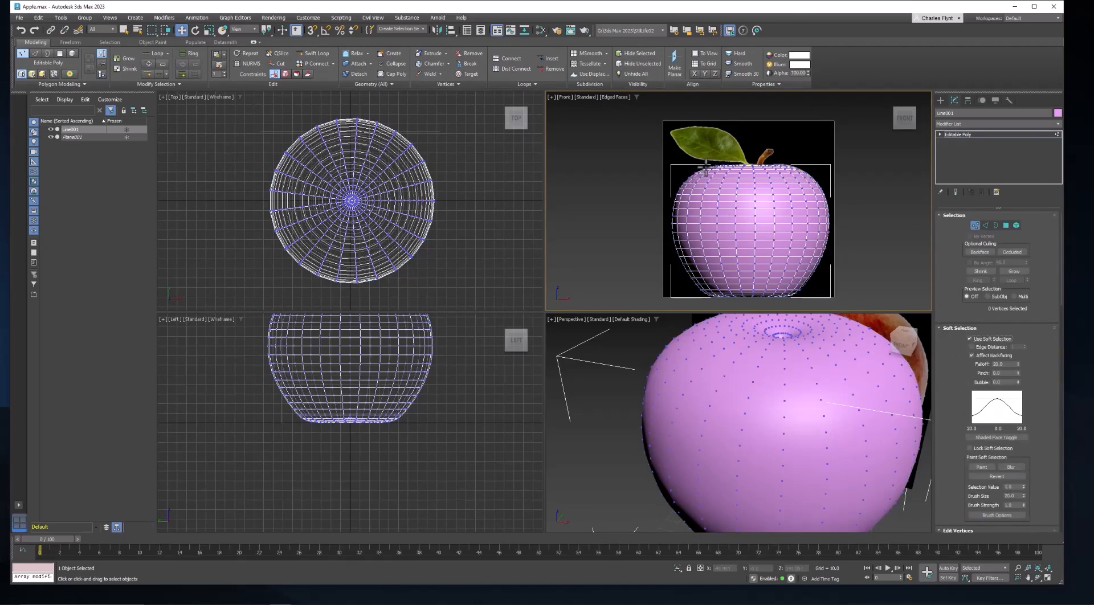
{"action": "left_click", "coordinate": [708, 168]}
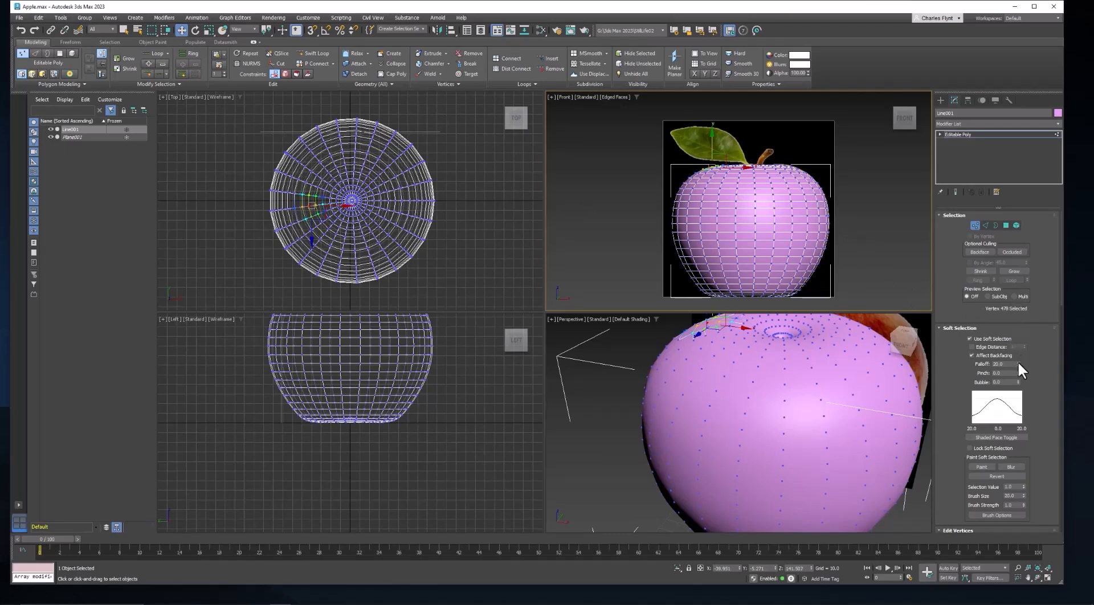
{"action": "left_click_drag", "start_coordinate": [1018, 361], "coordinate": [1032, 256]}
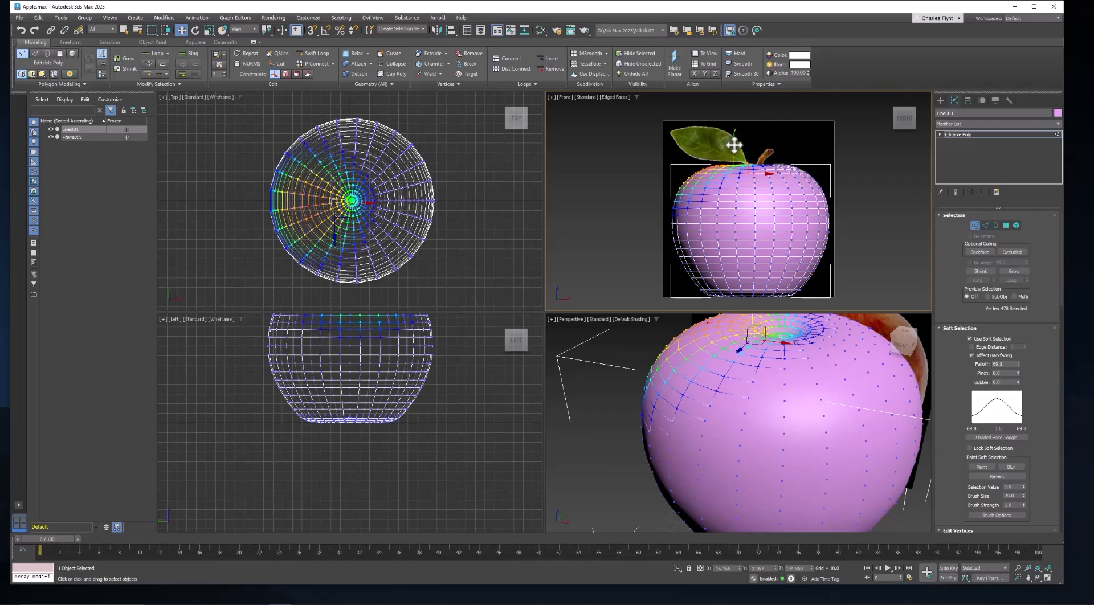
Nudge the selected top vertex slightly upward to shape the apple's top.
{"action": "left_click_drag", "start_coordinate": [735, 143], "coordinate": [736, 139]}
{"action": "middle_click_drag", "start_coordinate": [804, 362], "coordinate": [761, 397], "text": "alt"}
{"action": "scroll", "coordinate": [797, 386], "scroll_direction": "down", "scroll_amount": 3}
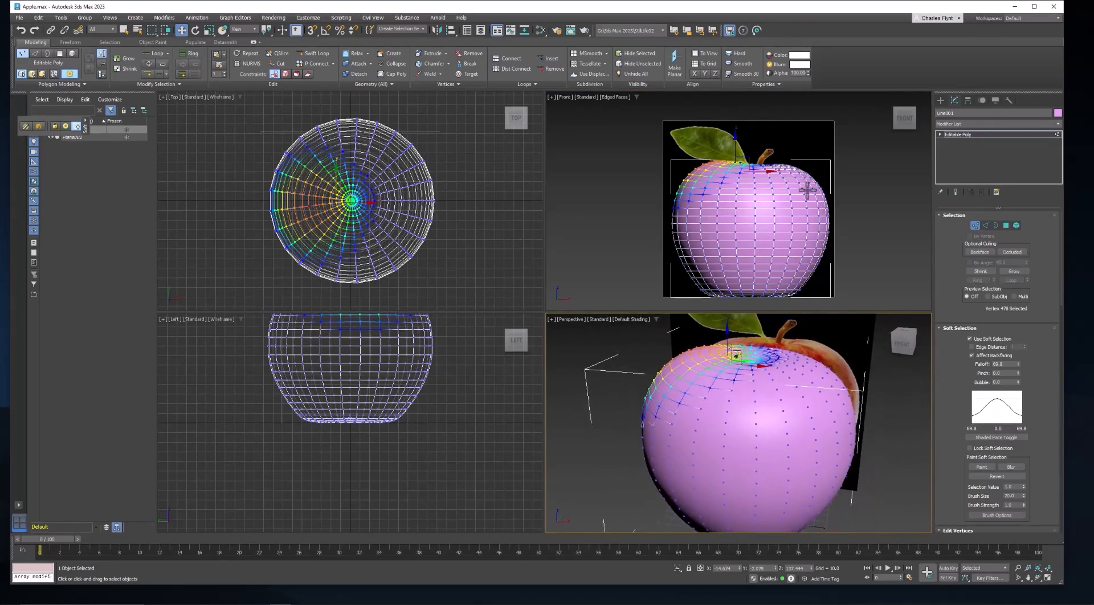
{"action": "middle_click_drag", "start_coordinate": [800, 228], "coordinate": [800, 204]}
{"action": "middle_click_drag", "start_coordinate": [770, 446], "coordinate": [767, 399], "text": "alt"}
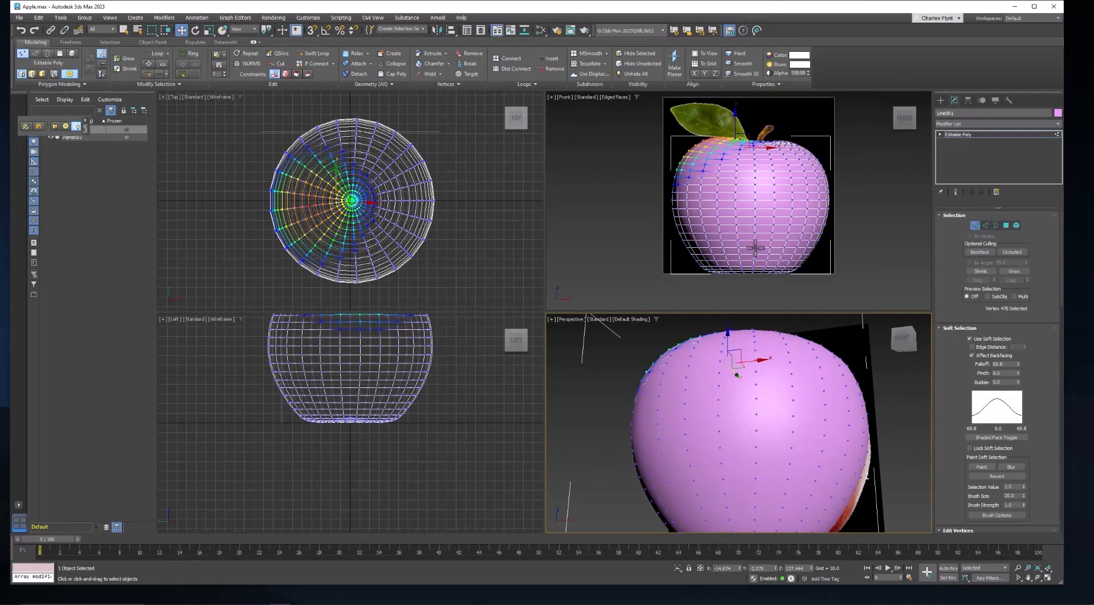
Switch the perspective viewport's display to Edged Faces.
{"action": "left_click", "coordinate": [621, 325]}
{"action": "left_click", "coordinate": [632, 319]}
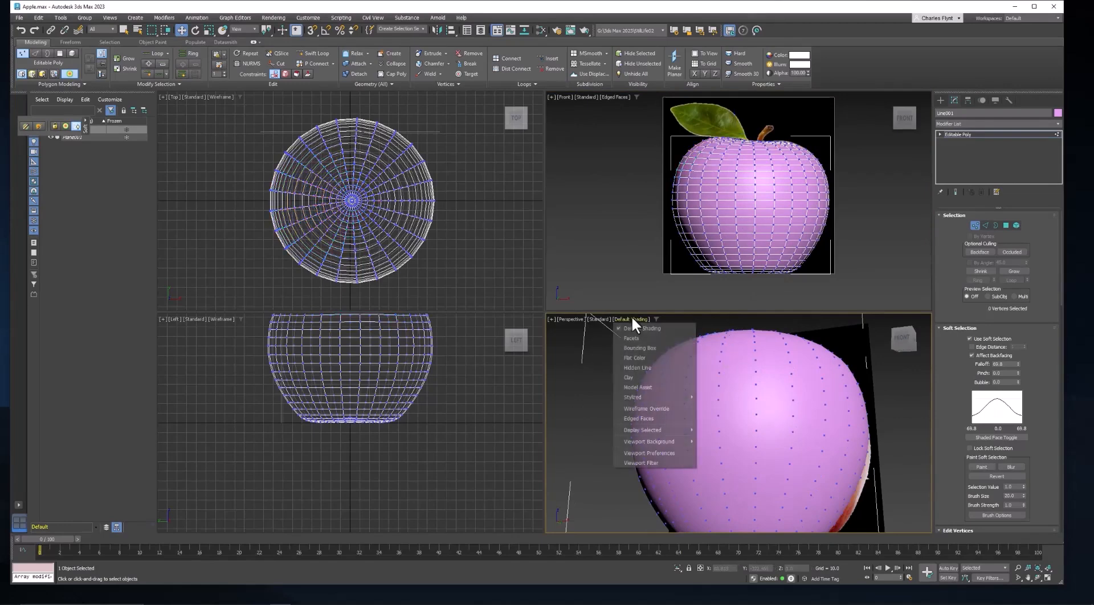
{"action": "left_click", "coordinate": [642, 418]}
Select the bottom center vertex and undo a trial move of it.
{"action": "scroll", "coordinate": [724, 422], "scroll_direction": "up", "scroll_amount": 2}
{"action": "mouse_move", "coordinate": [742, 442]}
{"action": "middle_mouse_down"}
{"action": "mouse_move", "coordinate": [742, 465]}
{"action": "mouse_move", "coordinate": [745, 371]}
{"action": "mouse_move", "coordinate": [716, 433]}
{"action": "mouse_move", "coordinate": [676, 435]}
{"action": "mouse_move", "coordinate": [687, 420]}
{"action": "middle_mouse_up"}
{"action": "left_click", "coordinate": [716, 432]}
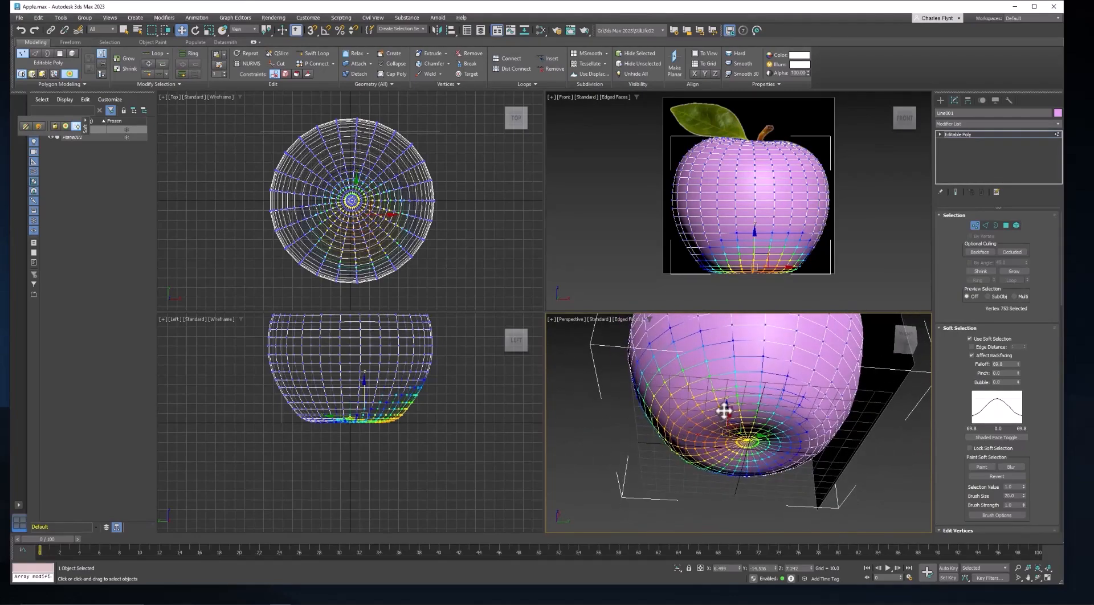
{"action": "left_click_drag", "start_coordinate": [724, 410], "coordinate": [725, 420]}
{"action": "key", "text": "ctrl+z"}
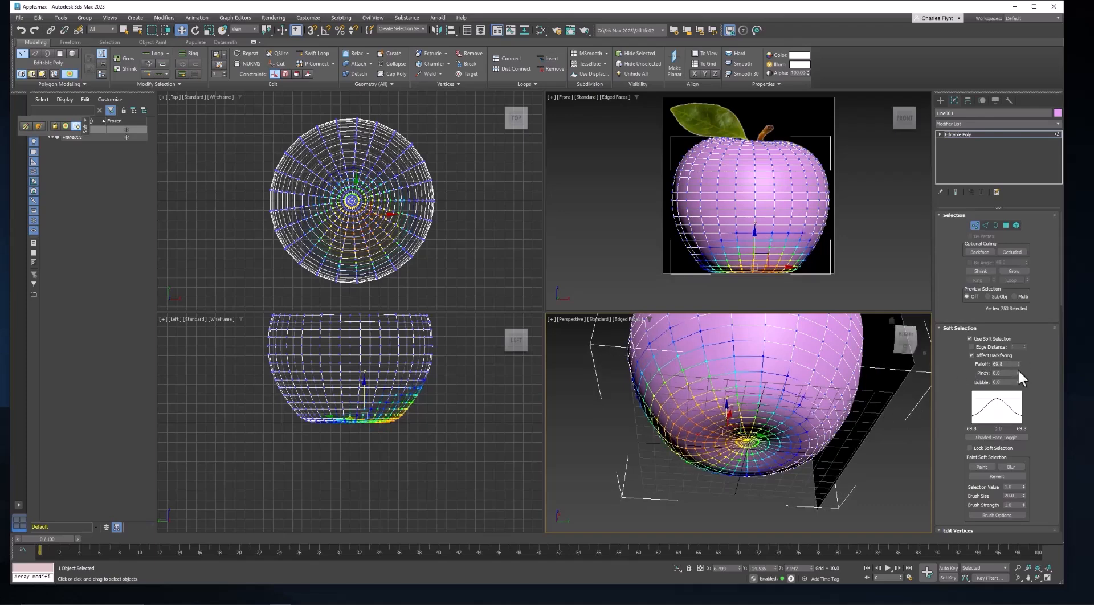
Reduce the soft-selection falloff to about 33 and nudge the bottom vertex slightly.
{"action": "left_click_drag", "start_coordinate": [1018, 363], "coordinate": [1020, 385]}
{"action": "left_click_drag", "start_coordinate": [708, 408], "coordinate": [710, 411]}
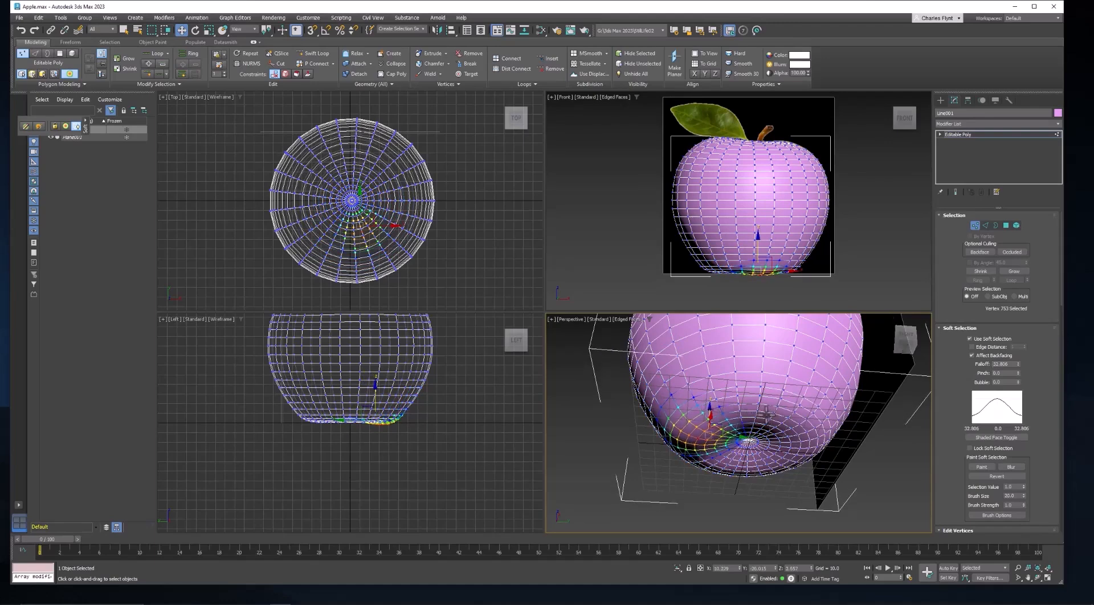
Select and move individual vertices around the bottom dimple to reshape the apple's base.
{"action": "left_click", "coordinate": [765, 422]}
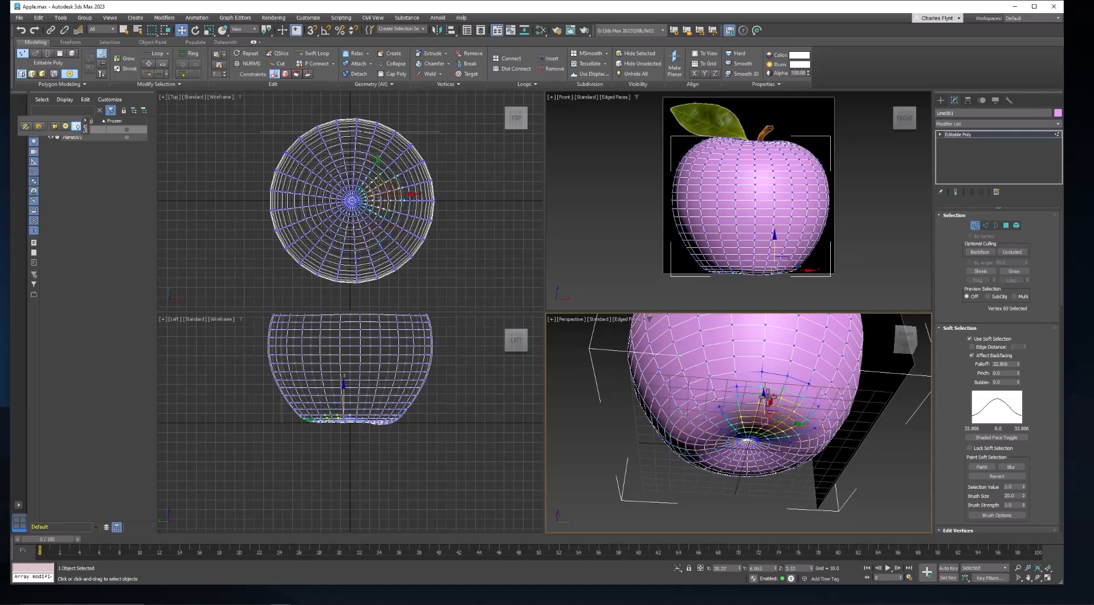
{"action": "left_click_drag", "start_coordinate": [765, 398], "coordinate": [778, 420]}
{"action": "middle_click_drag", "start_coordinate": [820, 445], "coordinate": [798, 440], "text": "alt"}
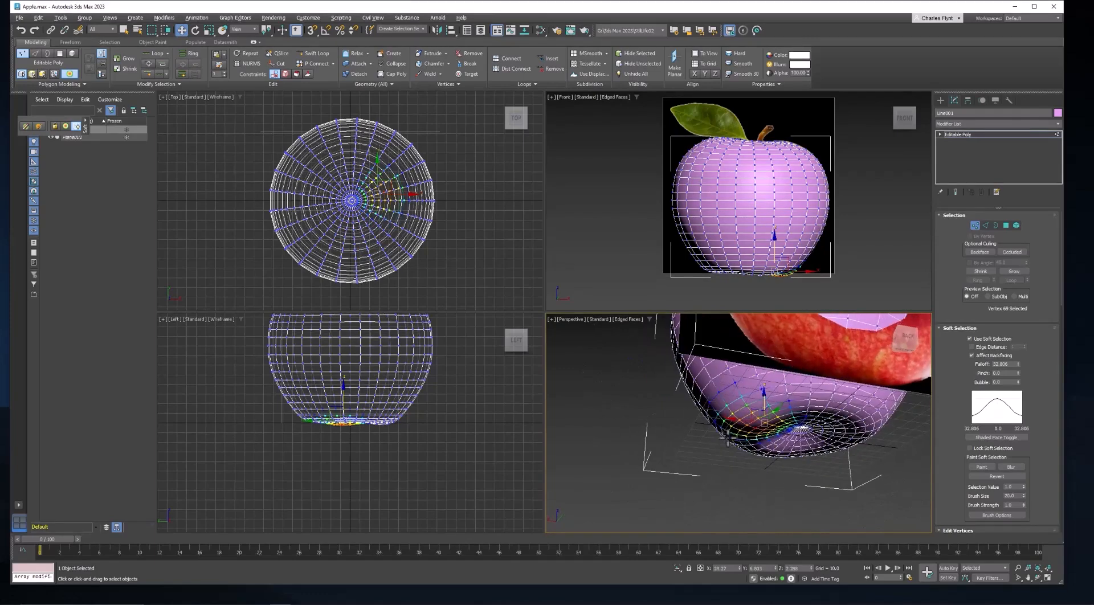
{"action": "left_click", "coordinate": [830, 417]}
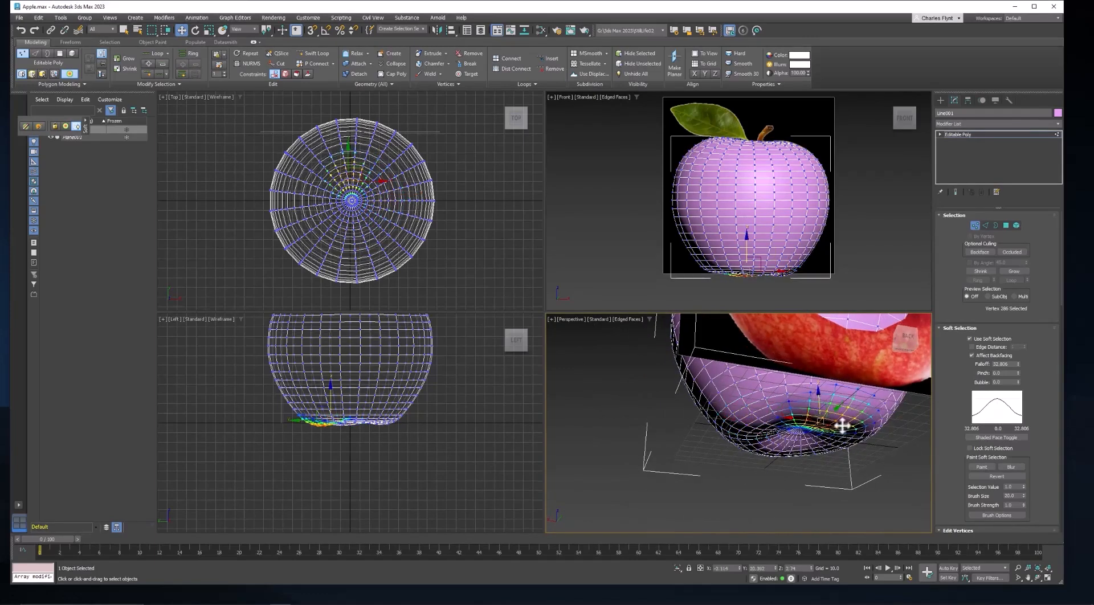
{"action": "middle_click_drag", "start_coordinate": [866, 442], "coordinate": [820, 418], "text": "alt"}
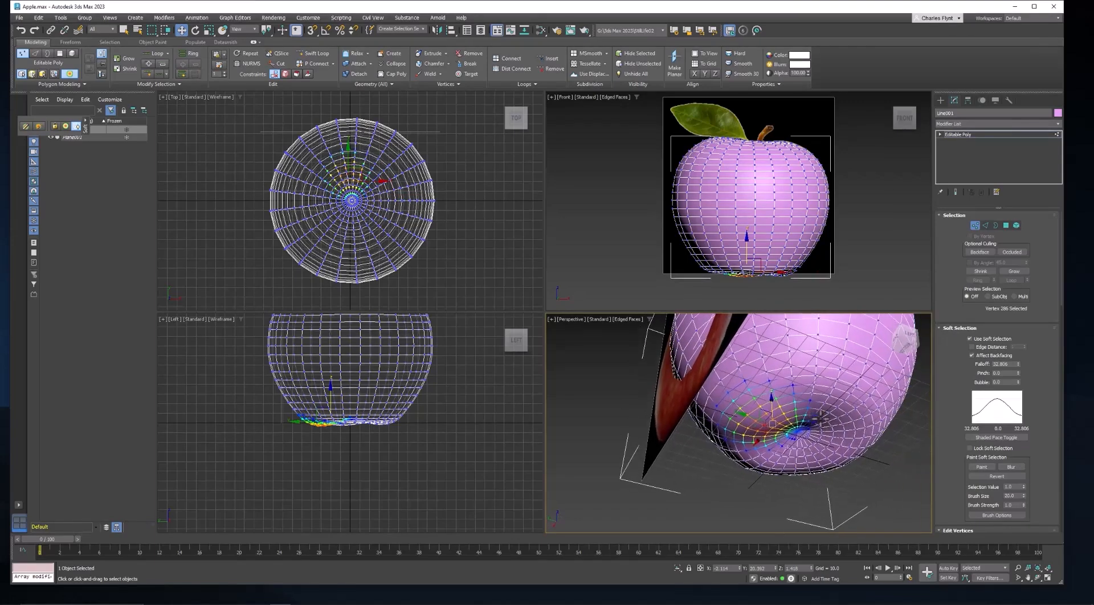
{"action": "left_click", "coordinate": [830, 410]}
{"action": "left_click_drag", "start_coordinate": [820, 401], "coordinate": [823, 409]}
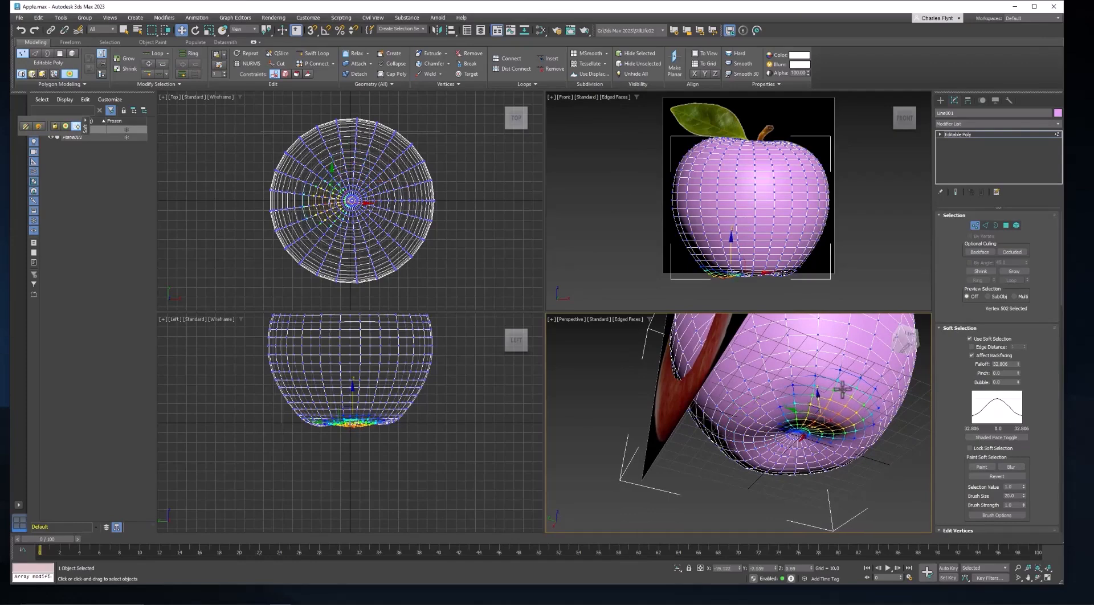
{"action": "middle_click_drag", "start_coordinate": [843, 391], "coordinate": [745, 422], "text": "alt"}
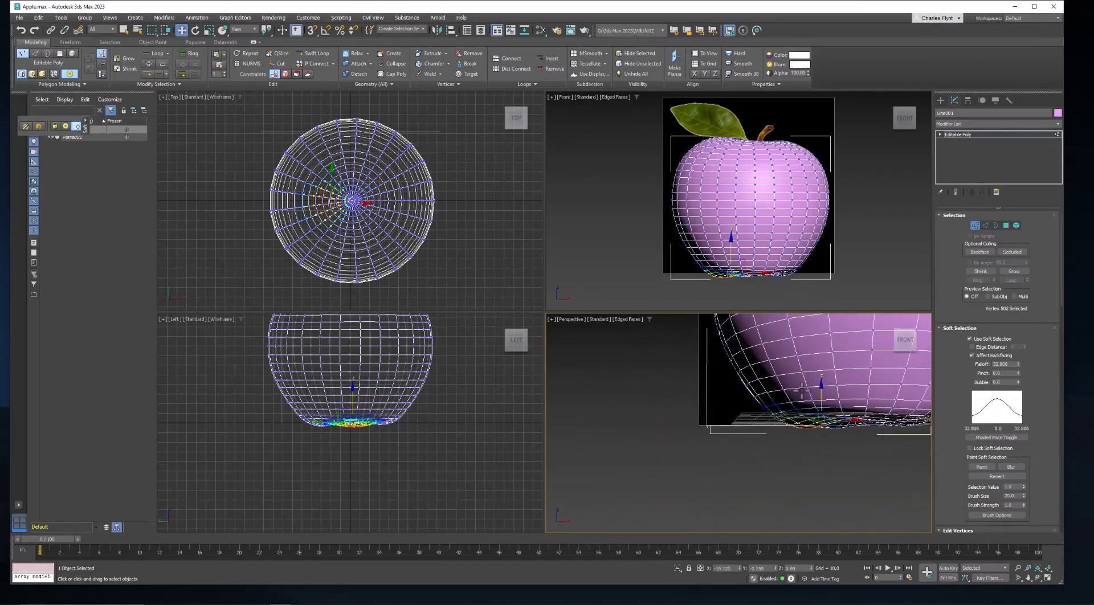
Move more vertices near the apple's base slightly downward to refine the bottom, then exit vertex sub-object mode.
{"action": "middle_click_drag", "start_coordinate": [823, 390], "coordinate": [875, 377], "text": "alt"}
{"action": "left_click", "coordinate": [838, 362]}
{"action": "scroll", "coordinate": [786, 220], "scroll_direction": "down", "scroll_amount": 1}
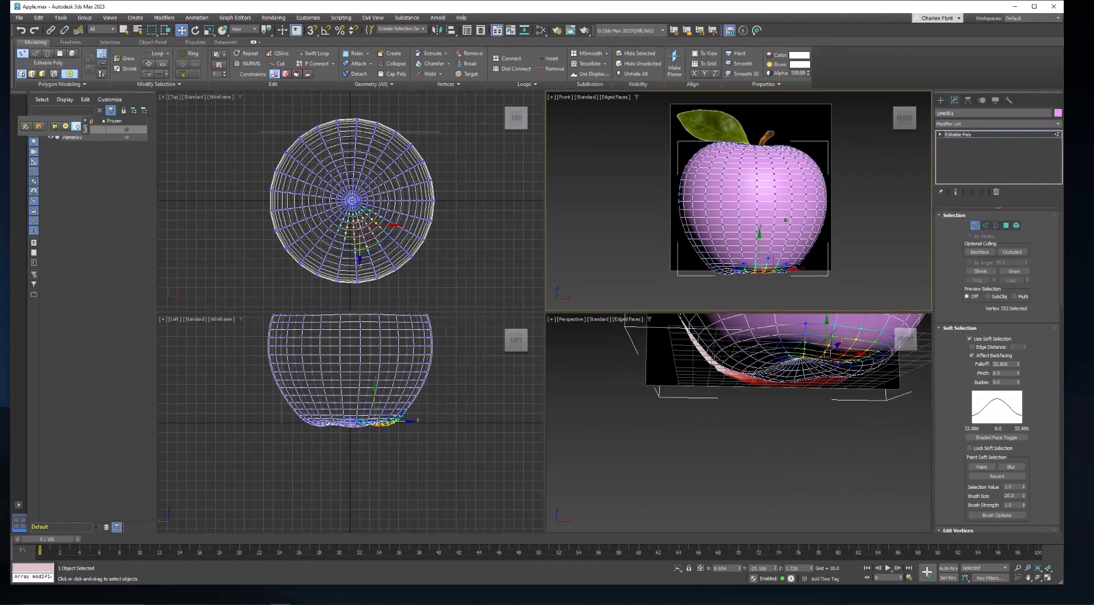
{"action": "middle_click_drag", "start_coordinate": [786, 220], "coordinate": [783, 239]}
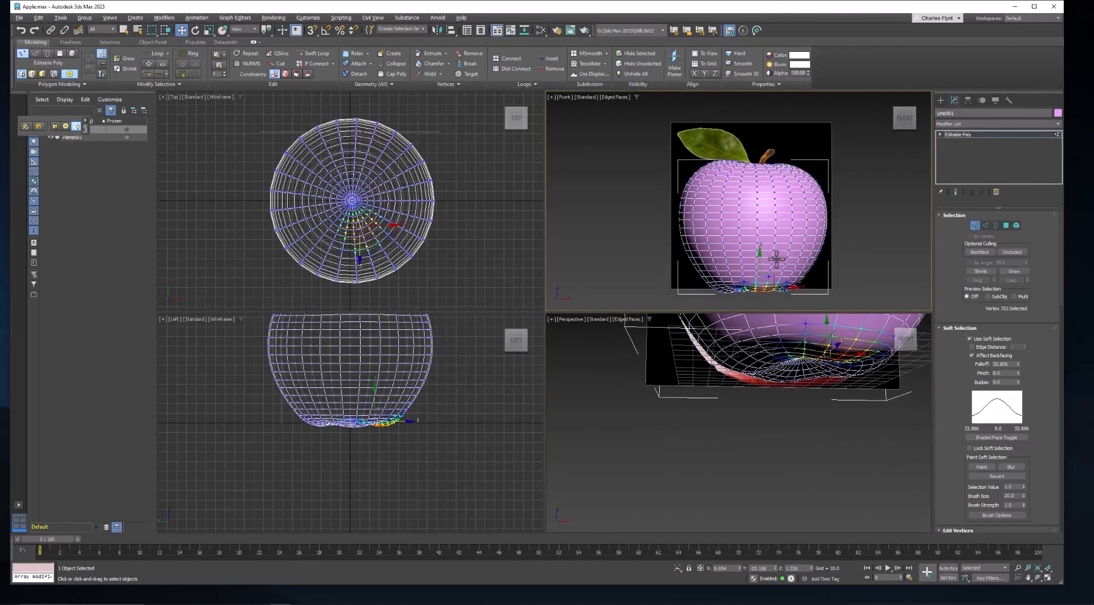
{"action": "left_click", "coordinate": [975, 225]}
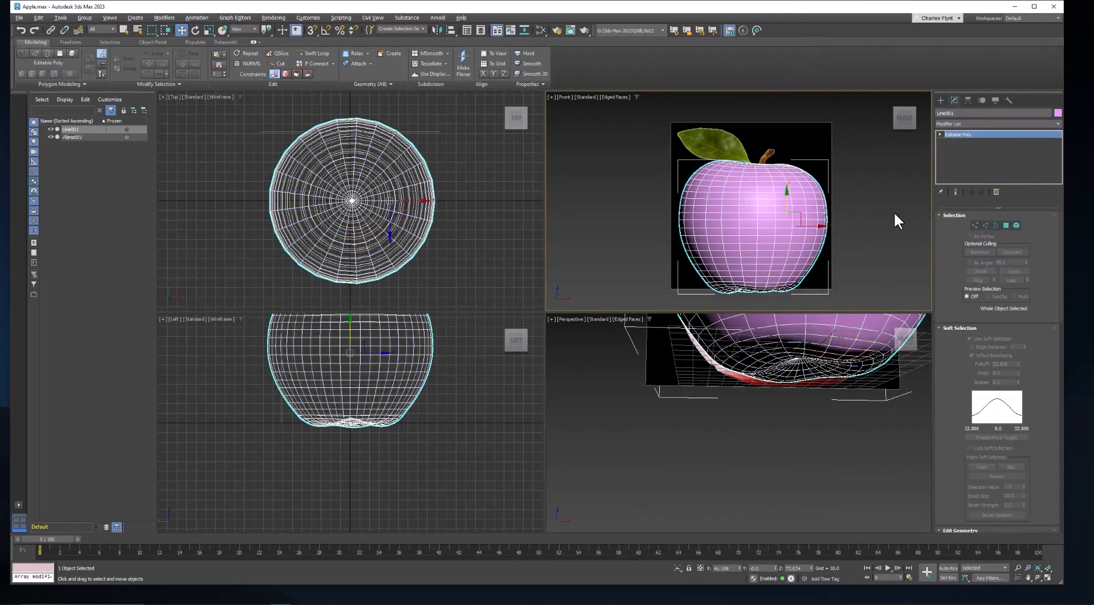
Maximize the perspective viewport and orbit around the apple to examine its overall shape.
{"action": "middle_click_drag", "start_coordinate": [775, 407], "coordinate": [728, 434]}
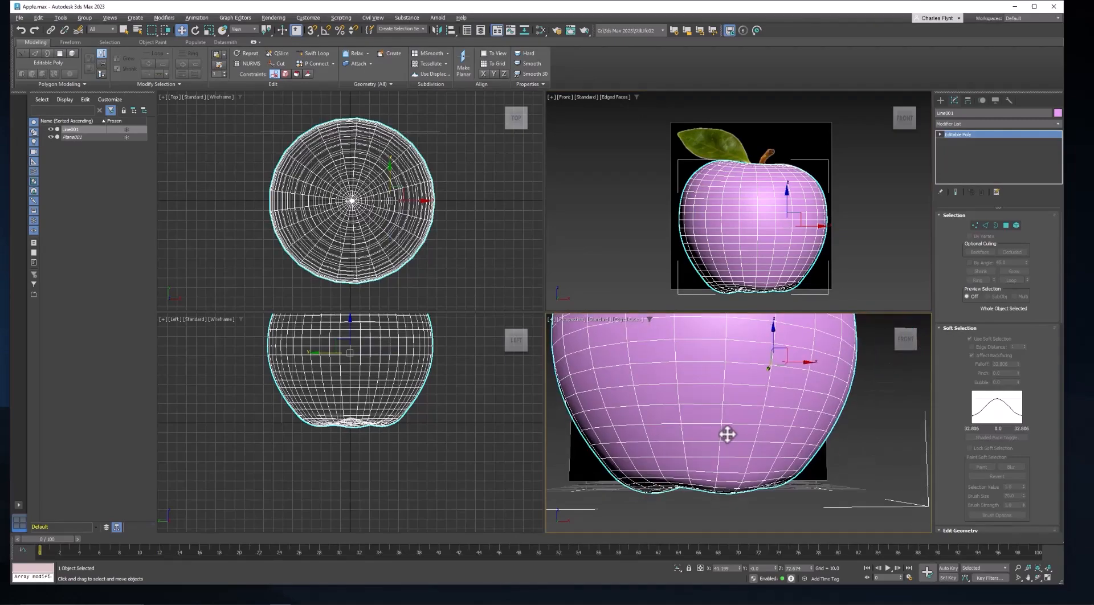
{"action": "key", "text": "alt+w"}
{"action": "scroll", "coordinate": [659, 406], "scroll_direction": "down", "scroll_amount": 5}
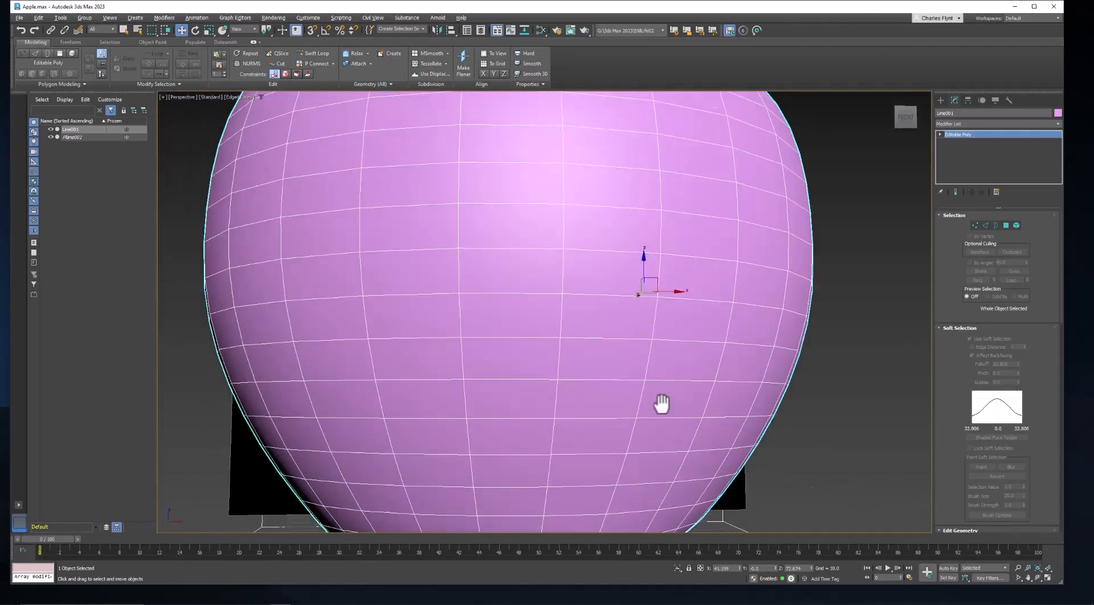
{"action": "mouse_move", "coordinate": [638, 365]}
{"action": "middle_mouse_down"}
{"action": "mouse_move", "coordinate": [637, 312]}
{"action": "mouse_move", "coordinate": [640, 347]}
{"action": "mouse_move", "coordinate": [686, 356]}
{"action": "mouse_move", "coordinate": [726, 335]}
{"action": "mouse_move", "coordinate": [595, 342]}
{"action": "mouse_move", "coordinate": [649, 334]}
{"action": "mouse_move", "coordinate": [610, 342]}
{"action": "mouse_move", "coordinate": [596, 366]}
{"action": "mouse_move", "coordinate": [637, 379]}
{"action": "middle_mouse_up"}
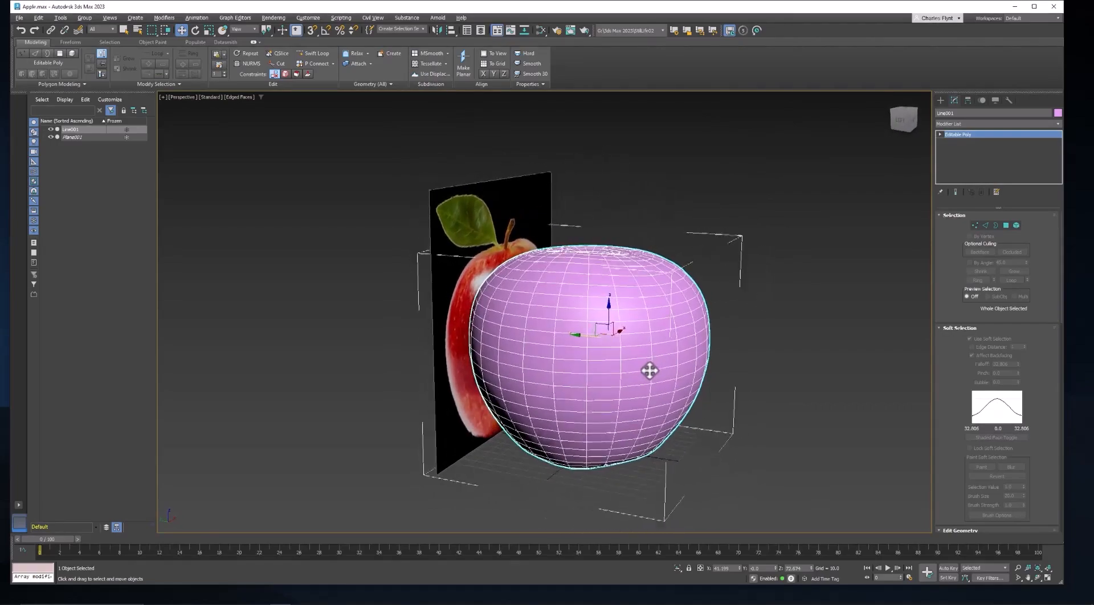